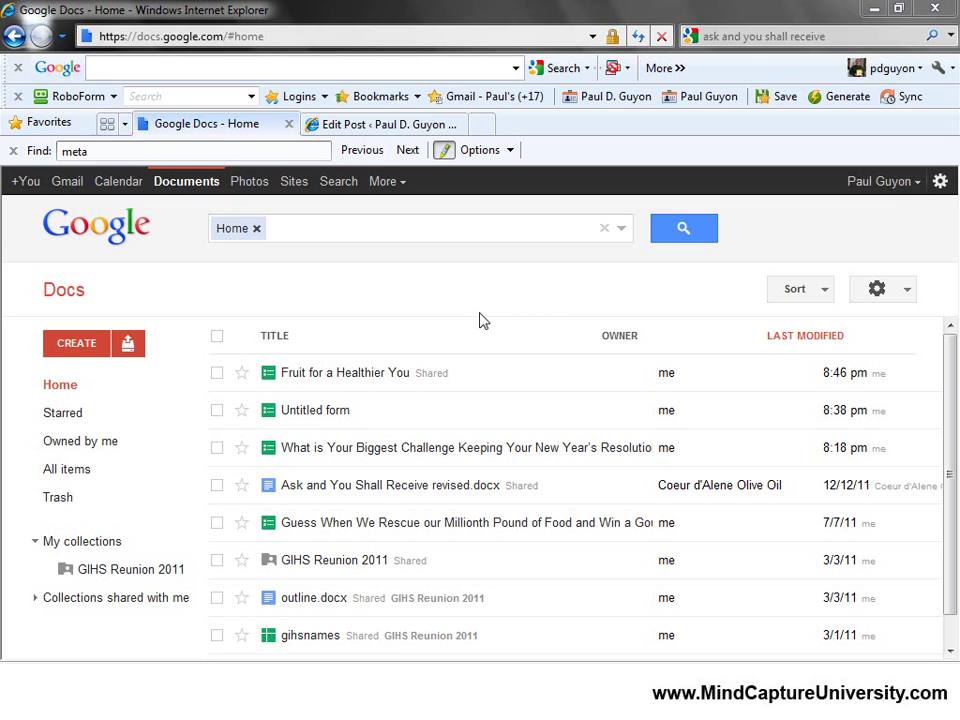
Leave the Google Docs list for the personalised iGoogle home page via the Google toolbar logo.
{"action": "left_click", "coordinate": [150, 228]}
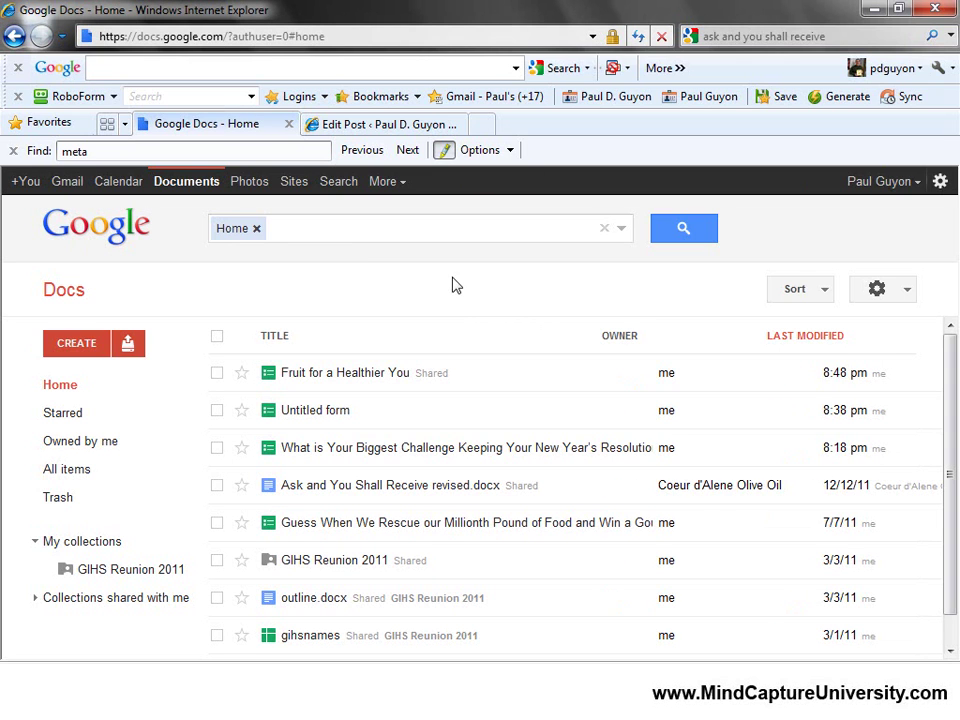
{"action": "left_click", "coordinate": [69, 78]}
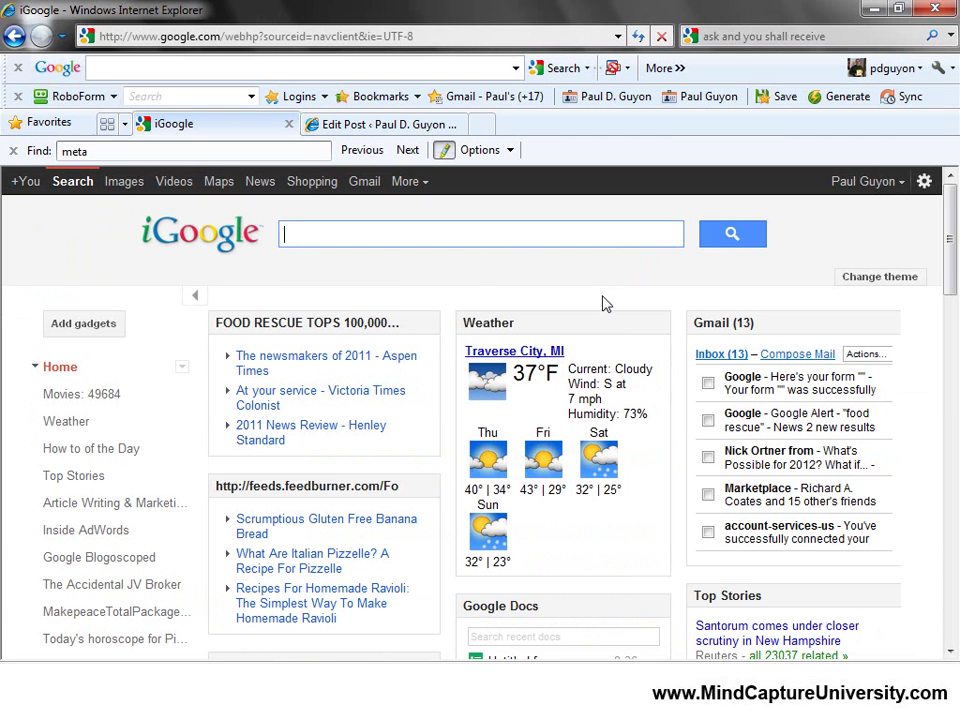
Return to the Google Docs home list through Account settings and its Docs product link.
{"action": "scroll", "coordinate": [600, 295], "scroll_direction": "down", "scroll_amount": 3}
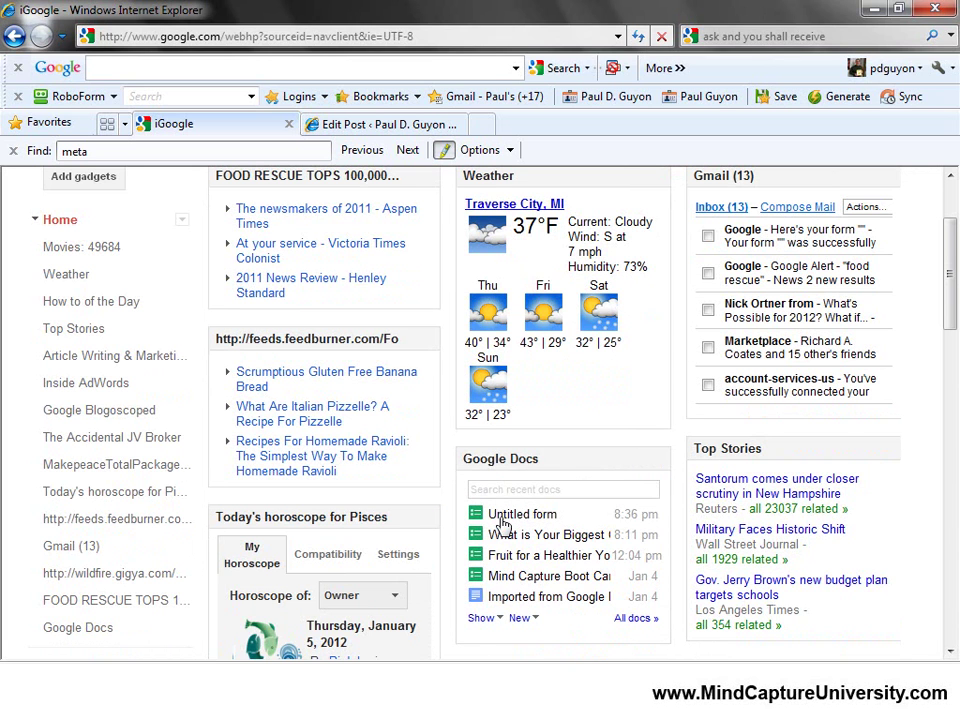
{"action": "scroll", "coordinate": [500, 510], "scroll_direction": "up", "scroll_amount": 3}
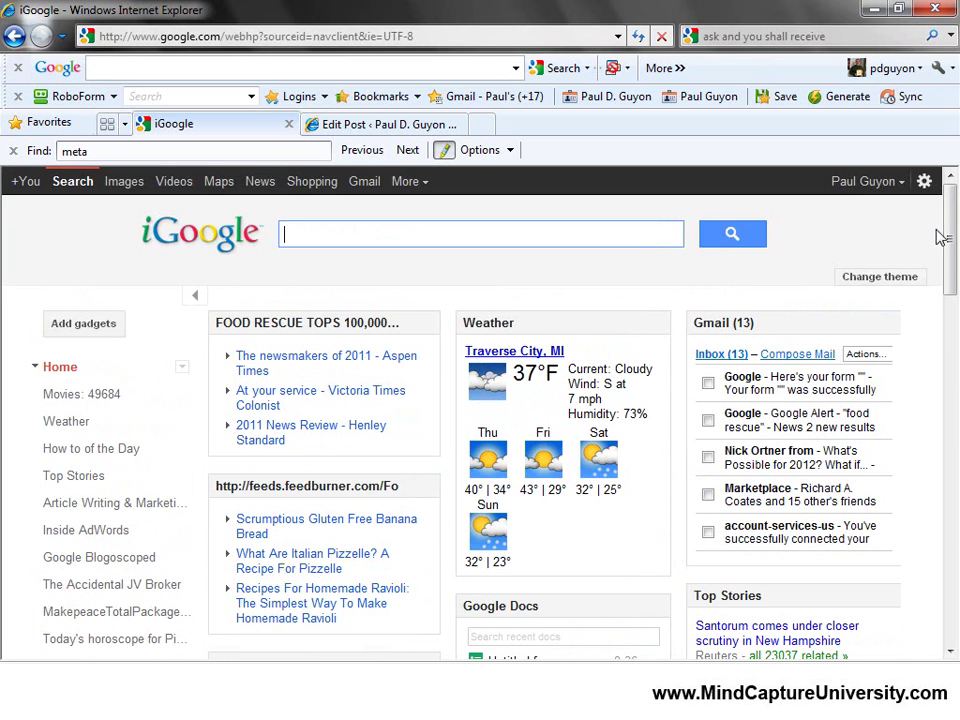
{"action": "left_click", "coordinate": [904, 188]}
{"action": "left_click", "coordinate": [810, 318]}
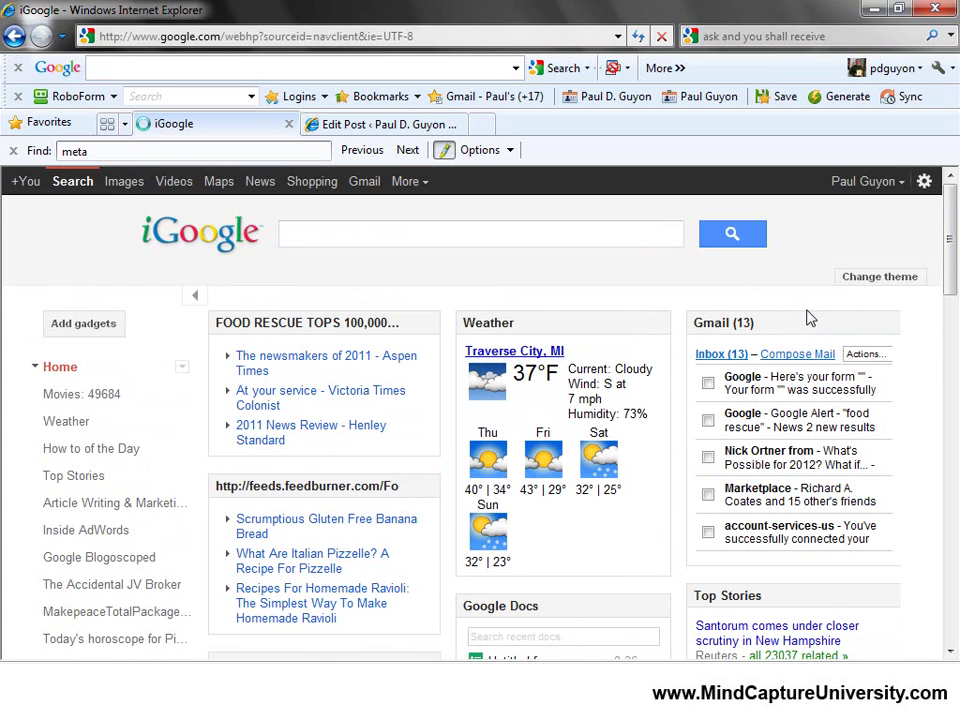
{"action": "scroll", "coordinate": [152, 414], "scroll_direction": "down", "scroll_amount": 6}
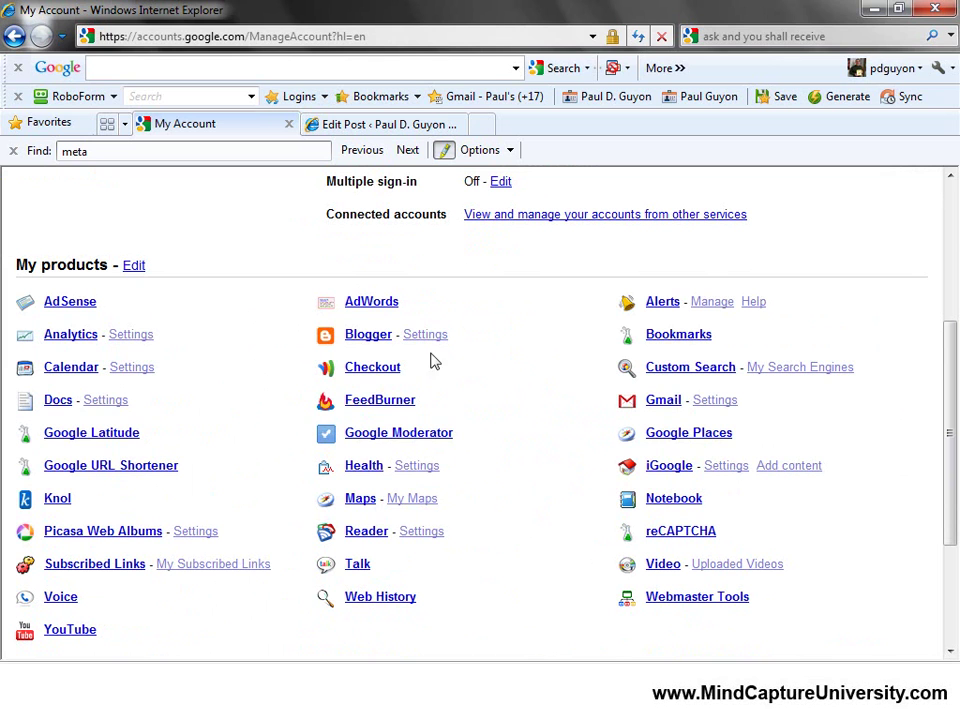
{"action": "left_click", "coordinate": [58, 401]}
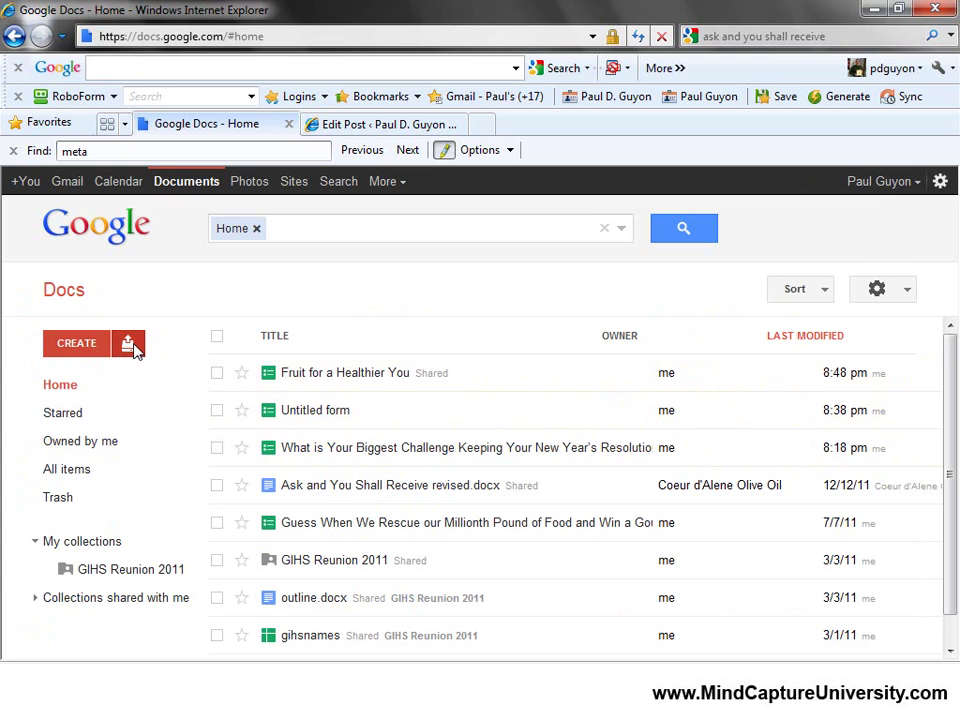
Create a new form and enter 'resolution' as its title.
{"action": "left_click", "coordinate": [75, 344]}
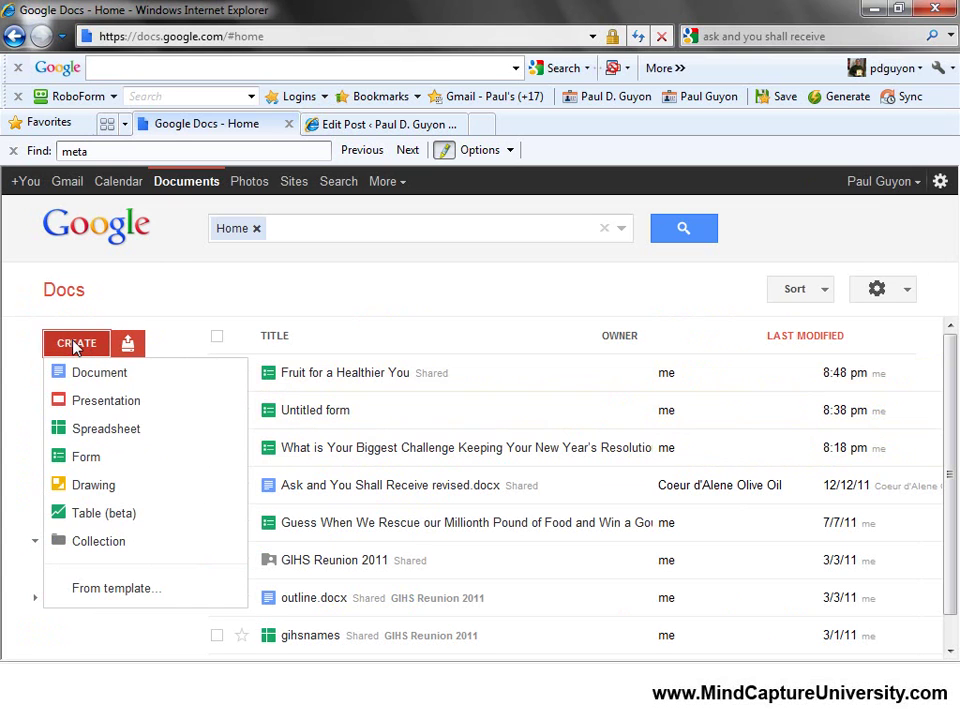
{"action": "left_click", "coordinate": [86, 459]}
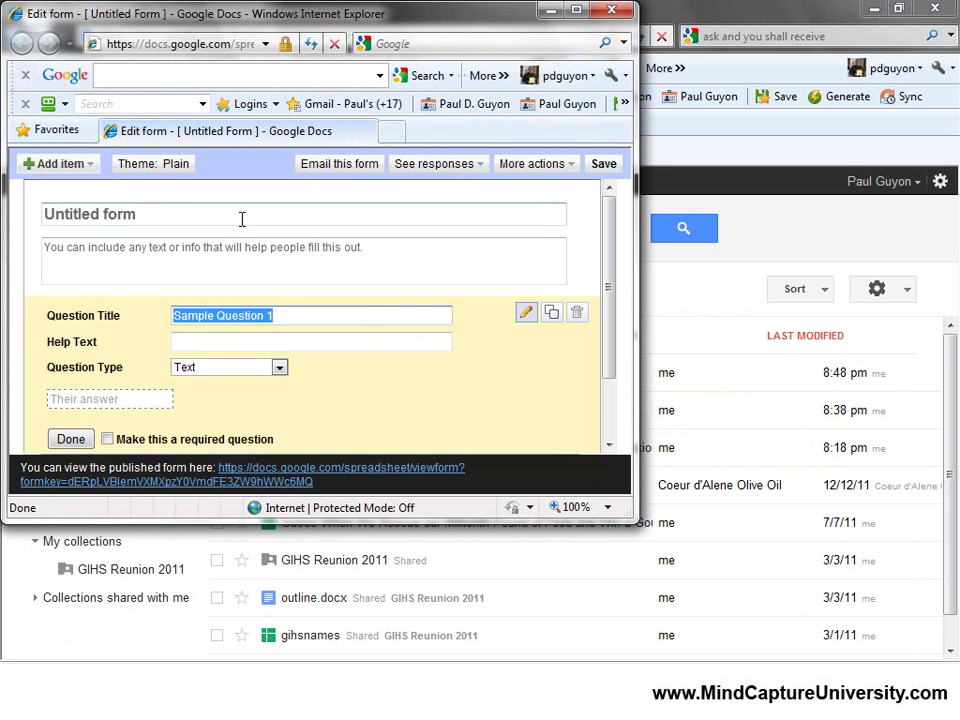
{"action": "left_click", "coordinate": [242, 218]}
{"action": "type", "text": "resulition"}
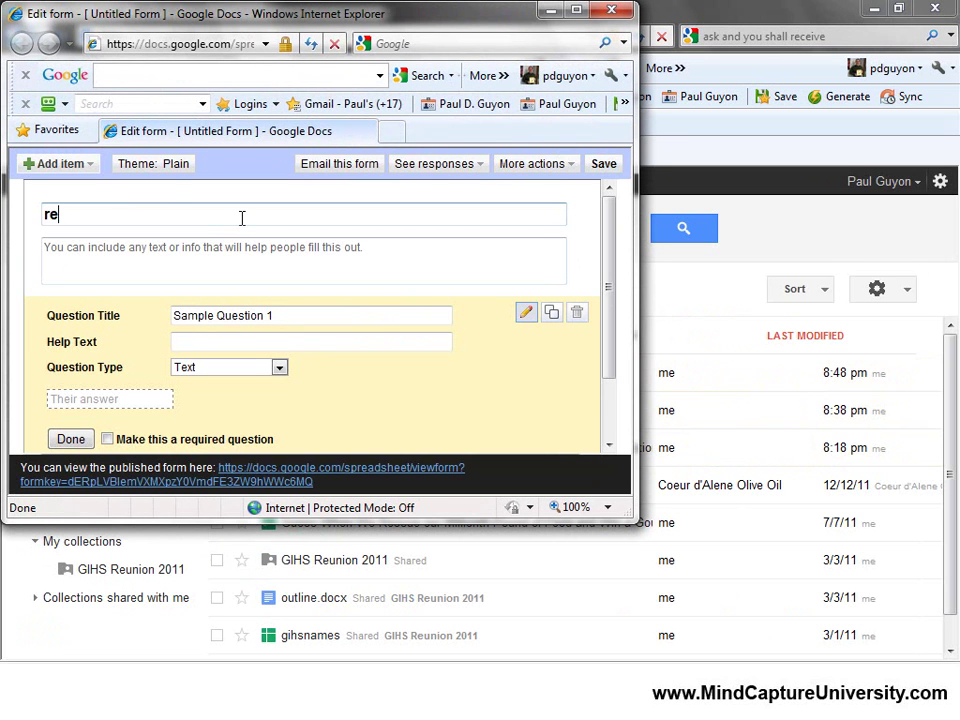
{"action": "key", "text": "BackSpace"}
{"action": "key", "text": "BackSpace"}
{"action": "key", "text": "BackSpace"}
{"action": "key", "text": "BackSpace"}
{"action": "type", "text": "lutioo"}
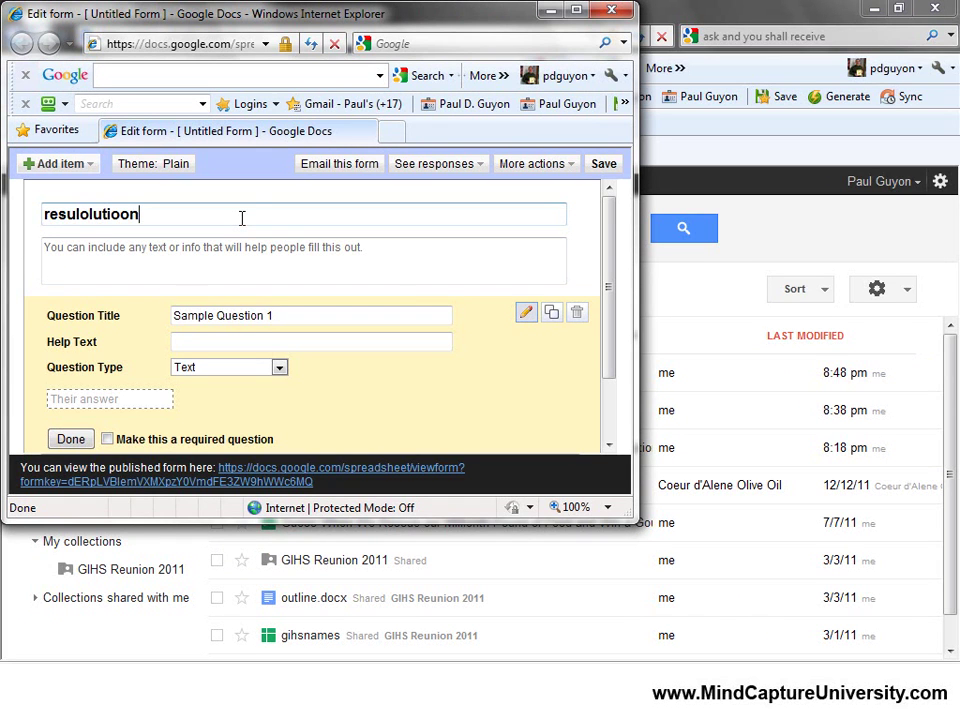
{"action": "type", "text": "n"}
{"action": "key", "text": "Tab"}
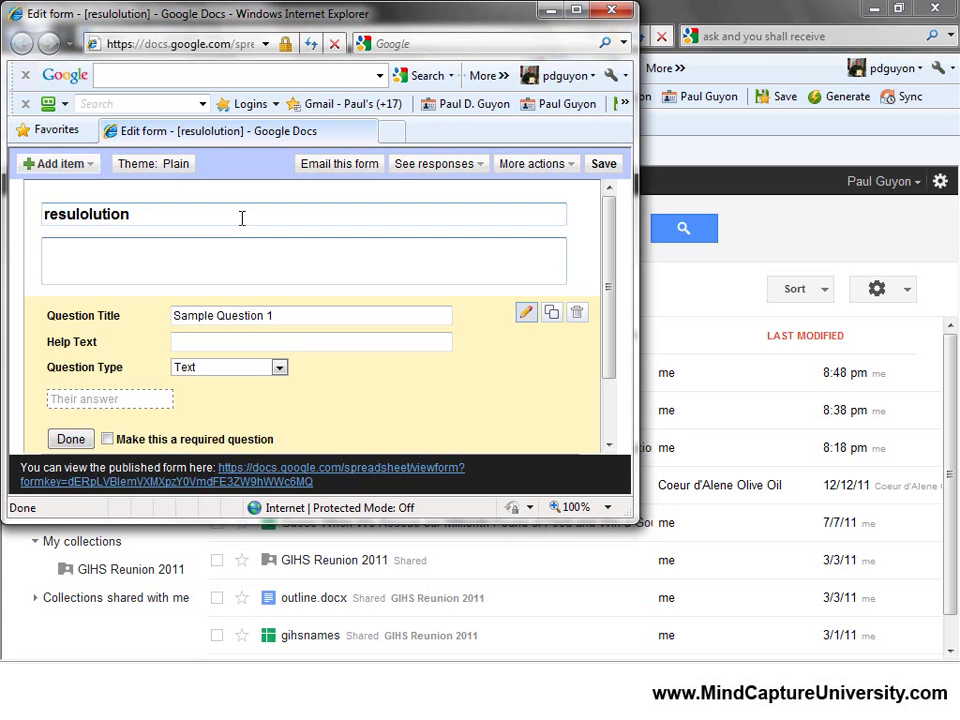
Maximize the form editor and correct the title spelling to 'resolution'.
{"action": "left_click", "coordinate": [576, 10]}
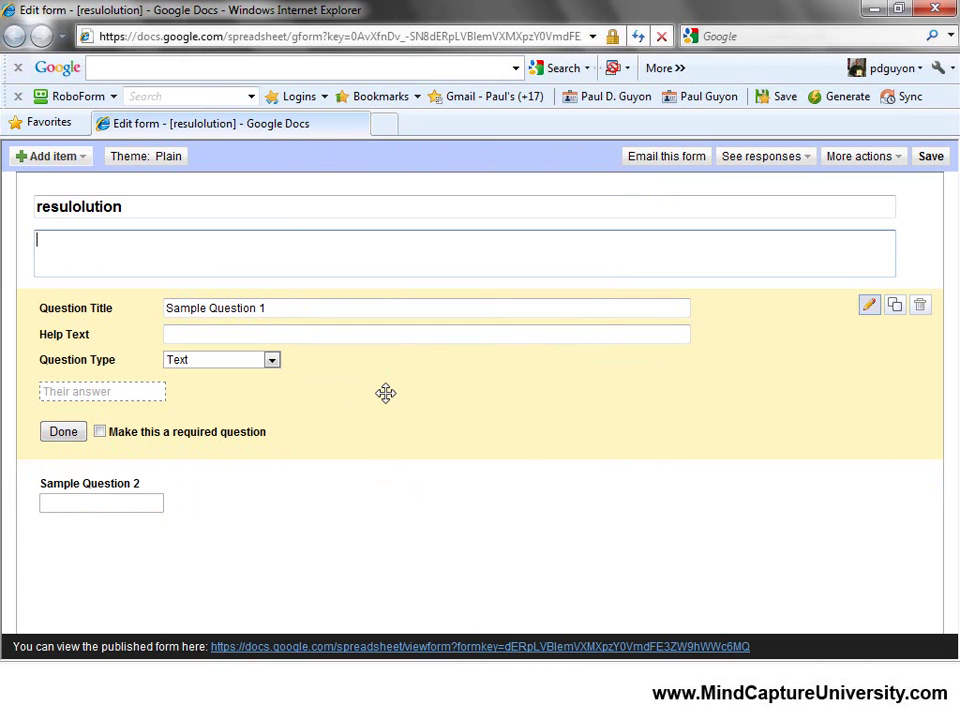
{"action": "left_click", "coordinate": [70, 206]}
{"action": "key", "text": "Delete"}
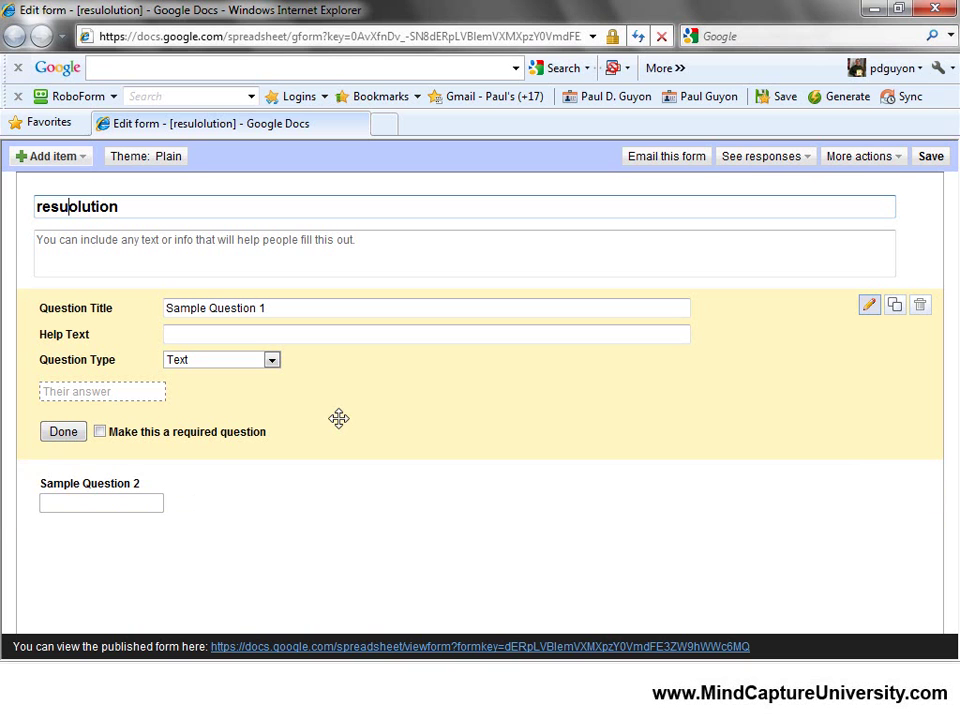
{"action": "key", "text": "BackSpace"}
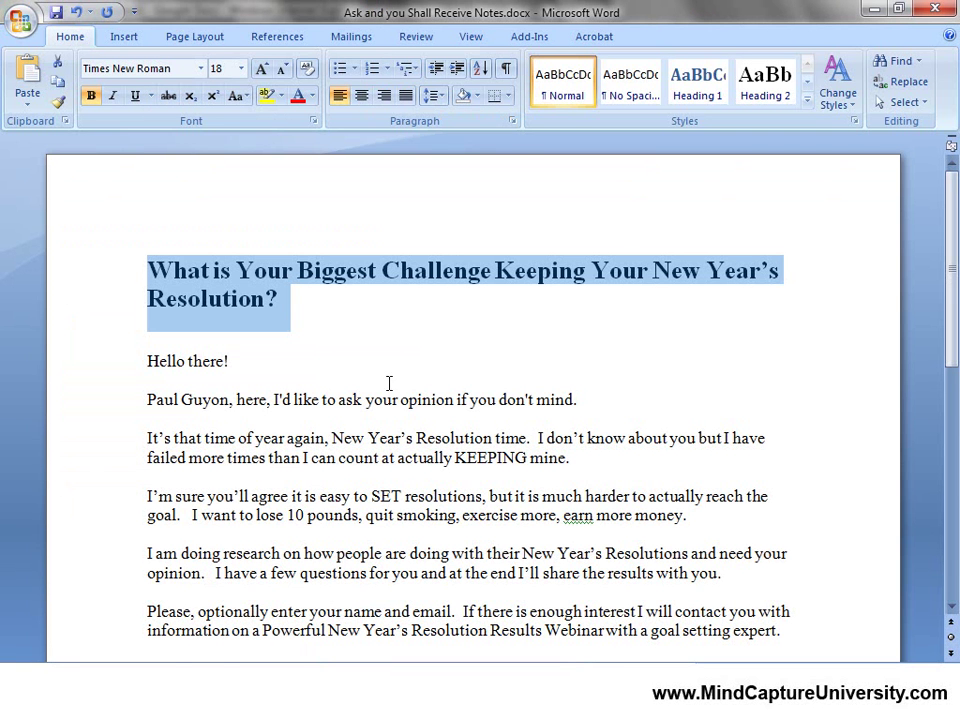
Scroll the Word notes to the answer options and start a new line after 'I'm on track'.
{"action": "scroll", "coordinate": [389, 383], "scroll_direction": "down", "scroll_amount": 5}
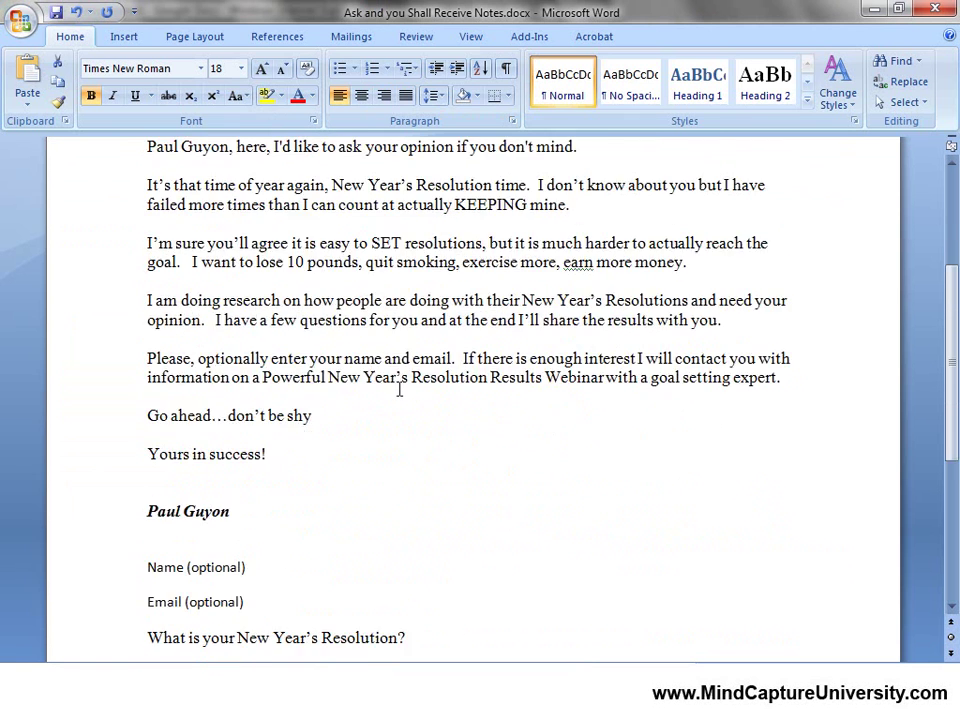
{"action": "scroll", "coordinate": [398, 390], "scroll_direction": "down", "scroll_amount": 4}
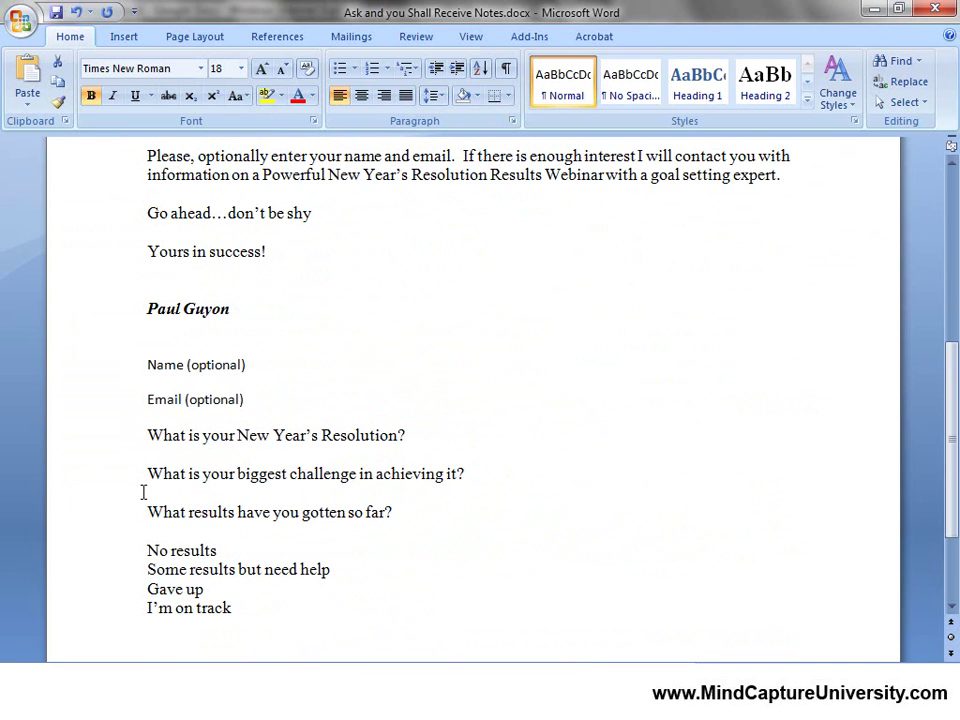
{"action": "scroll", "coordinate": [143, 492], "scroll_direction": "down", "scroll_amount": 1}
{"action": "left_click", "coordinate": [232, 560]}
{"action": "key", "text": "Return"}
{"action": "type", "text": "Optio"}
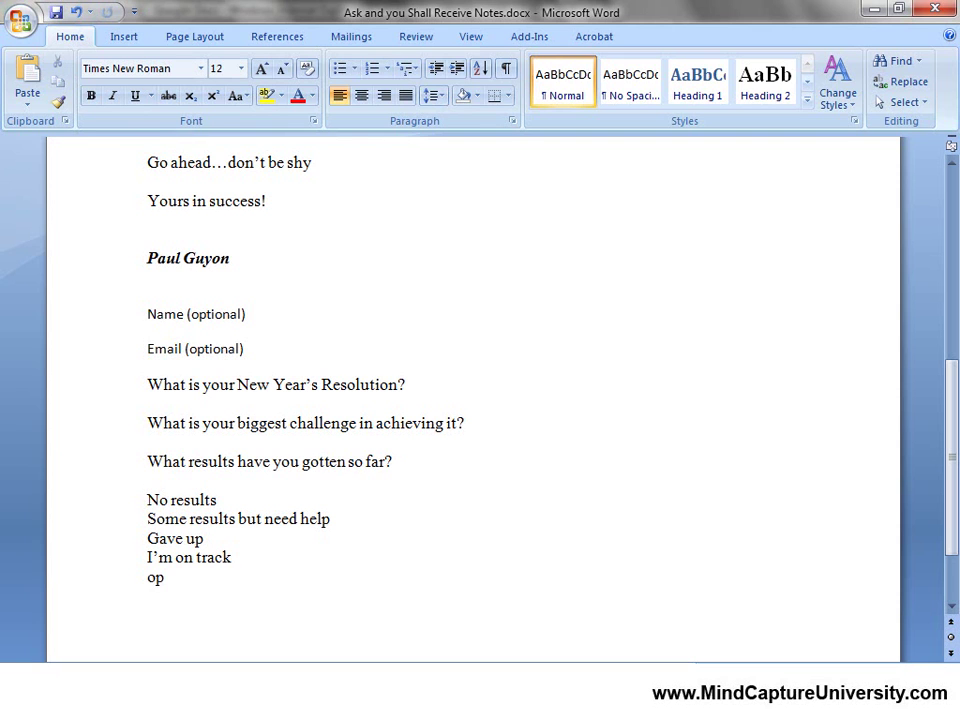
{"action": "key", "text": "BackSpace"}
{"action": "key", "text": "BackSpace"}
{"action": "key", "text": "BackSpace"}
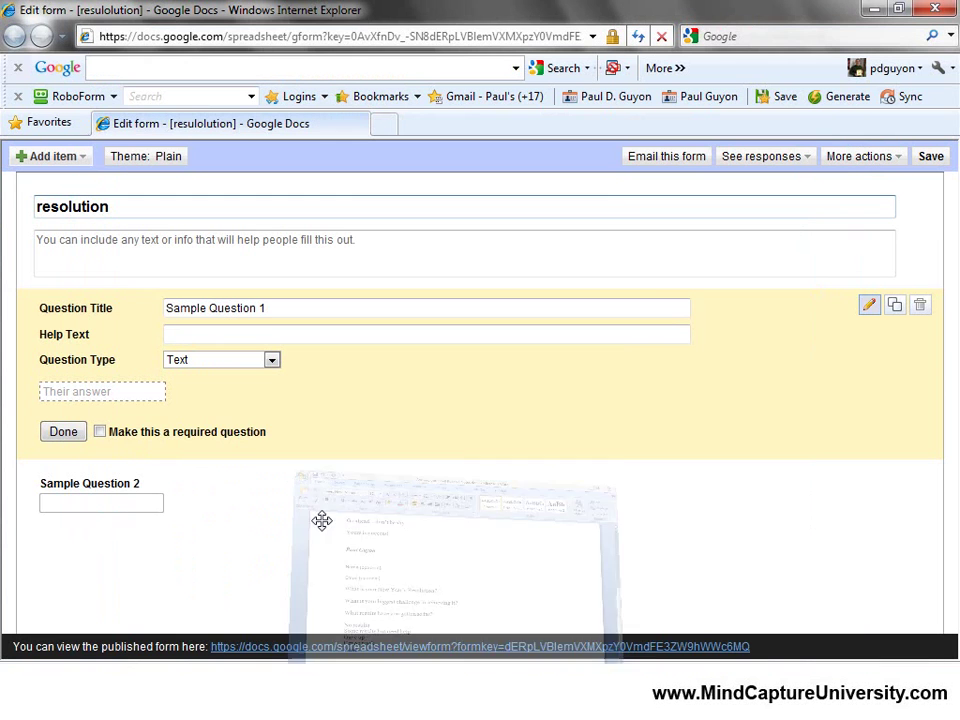
Turn the first sample question into 'Name' with help text 'enter your name'.
{"action": "left_click_drag", "start_coordinate": [292, 311], "coordinate": [5, 303]}
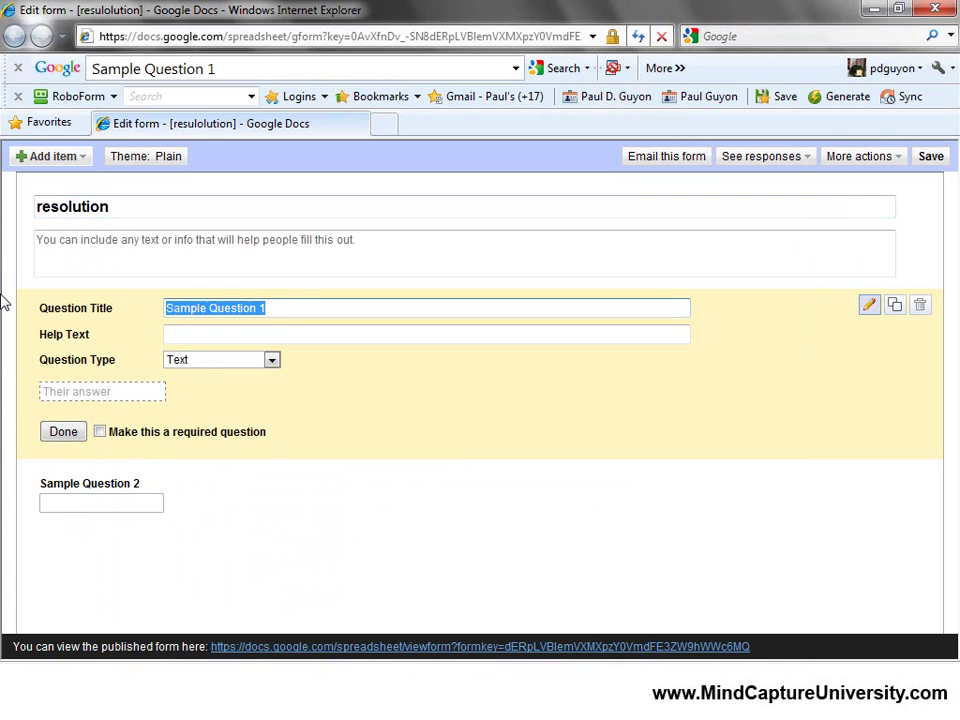
{"action": "type", "text": "Name"}
{"action": "key", "text": "Tab"}
{"action": "type", "text": "wen"}
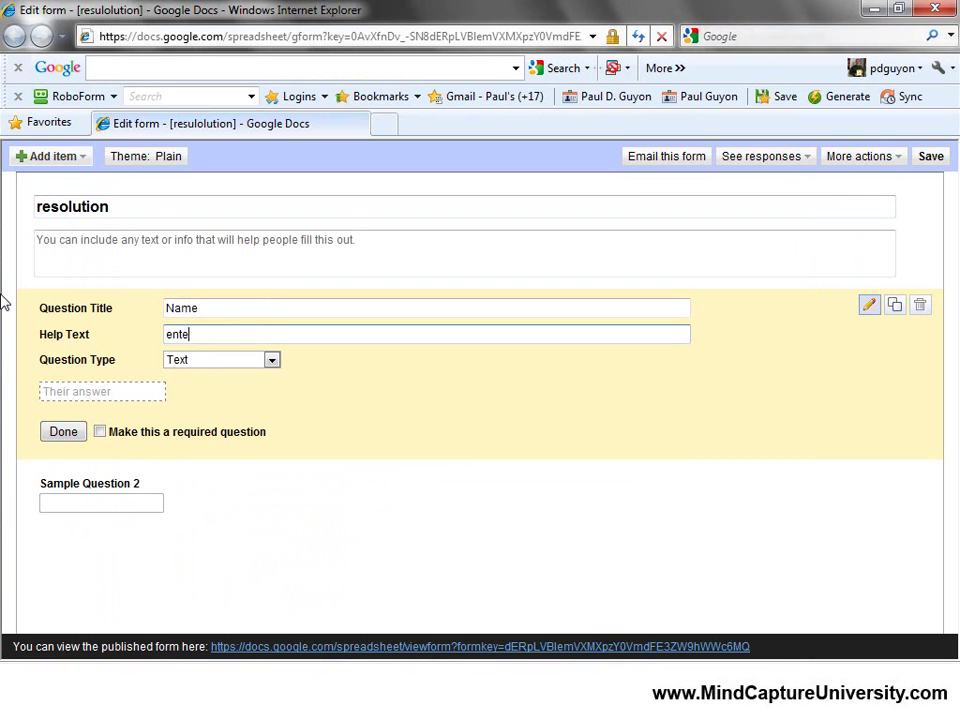
{"action": "type", "text": "er your name "}
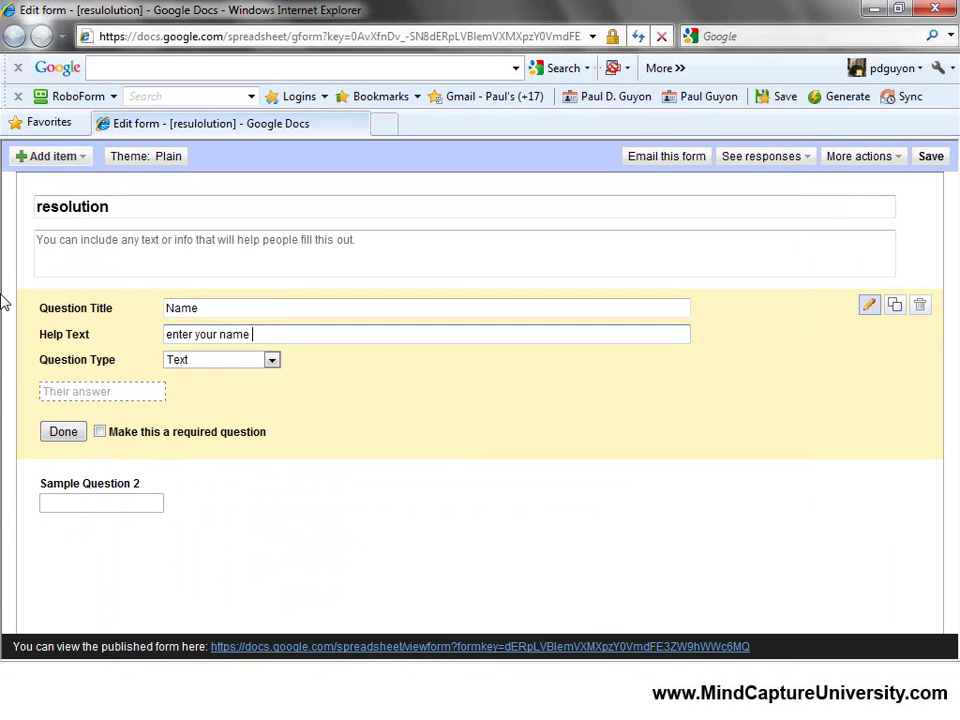
{"action": "type", "text": "(option"}
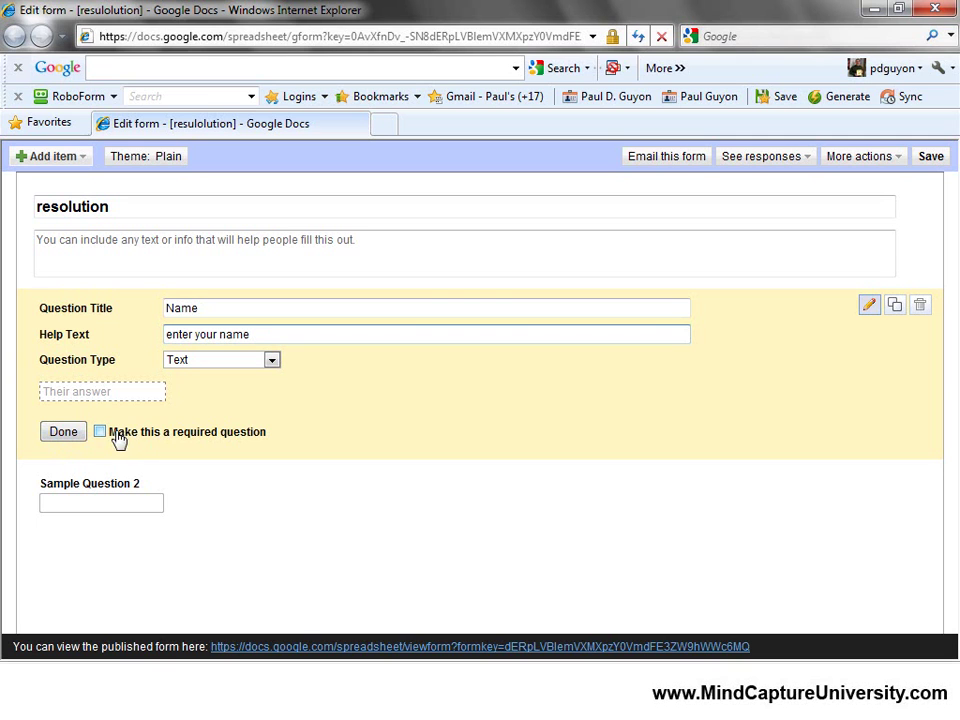
{"action": "left_click", "coordinate": [63, 433]}
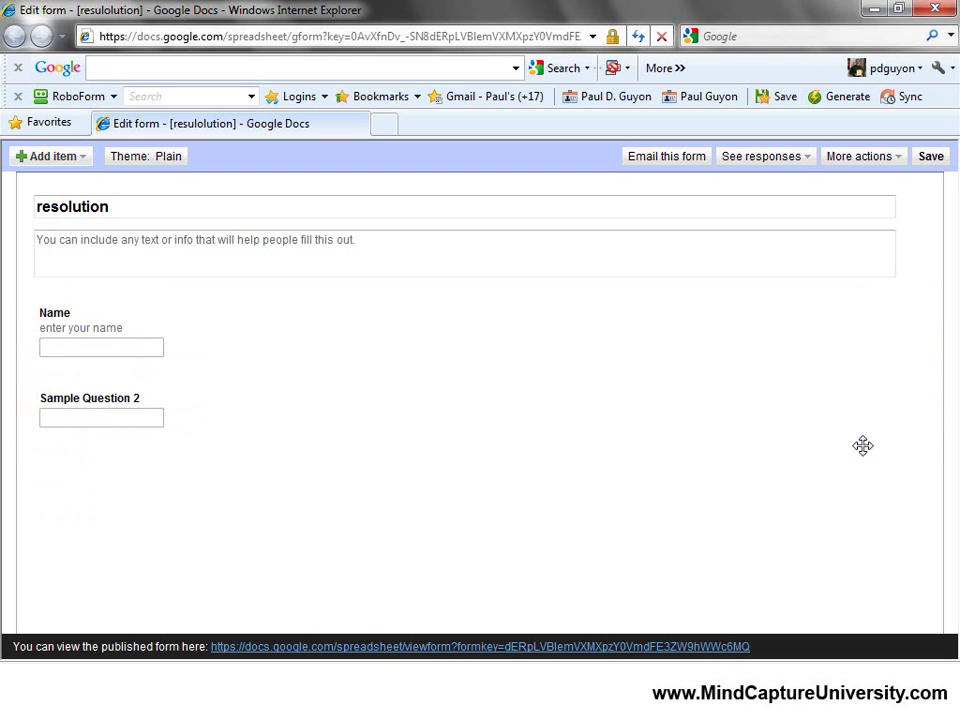
Turn Sample Question 2 into 'Email' with help text 'enter your primary email'.
{"action": "left_click", "coordinate": [868, 390]}
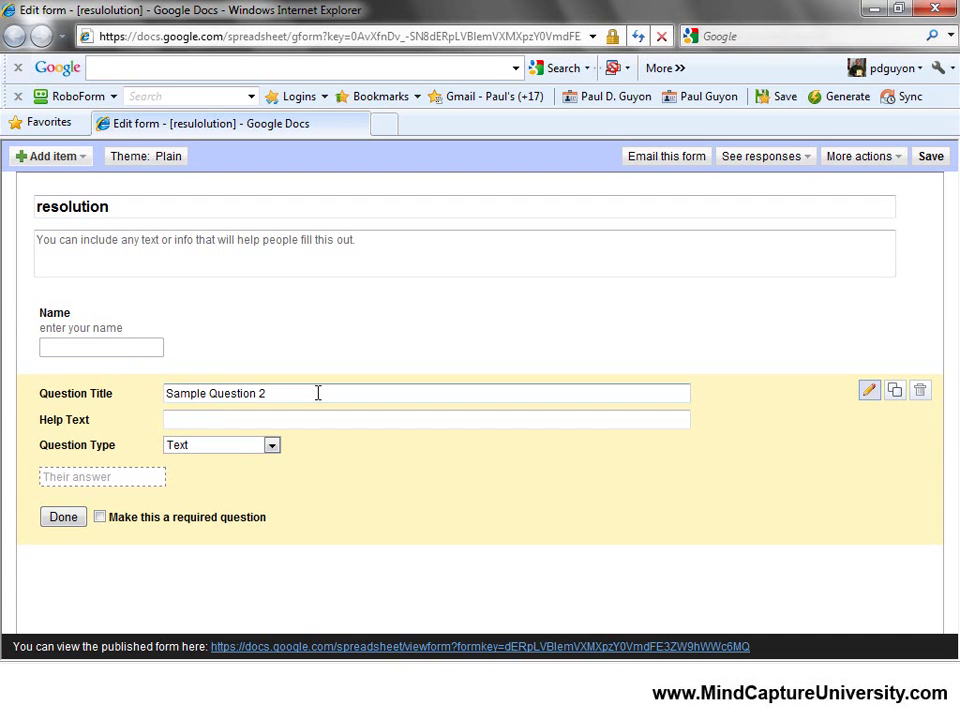
{"action": "left_click_drag", "start_coordinate": [317, 392], "coordinate": [99, 385]}
{"action": "type", "text": "Email"}
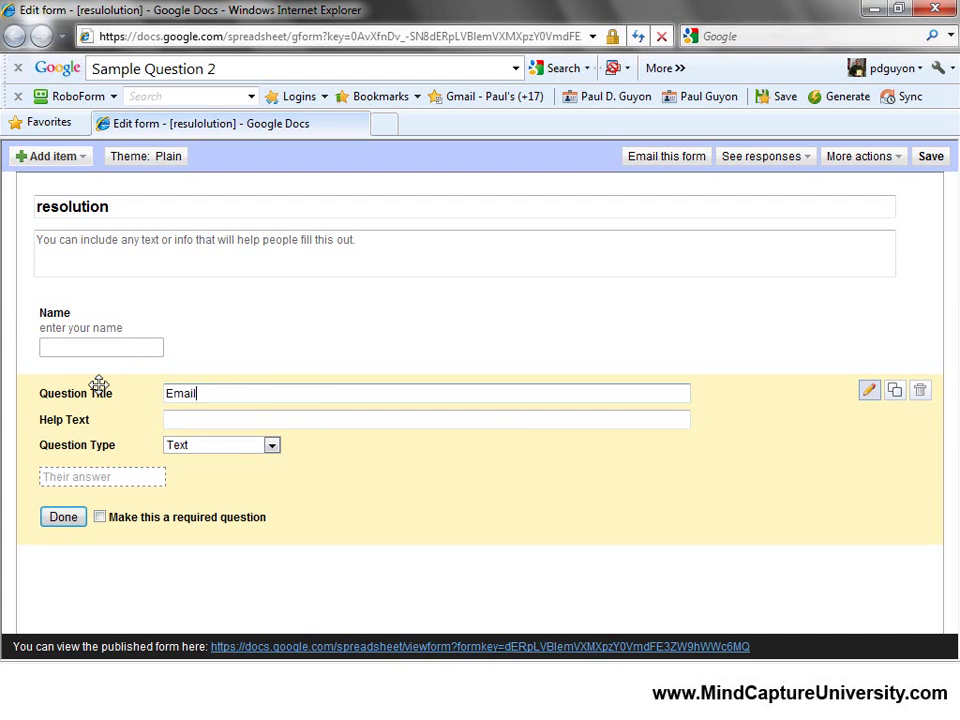
{"action": "key", "text": "Tab"}
{"action": "type", "text": "enter your primary emai"}
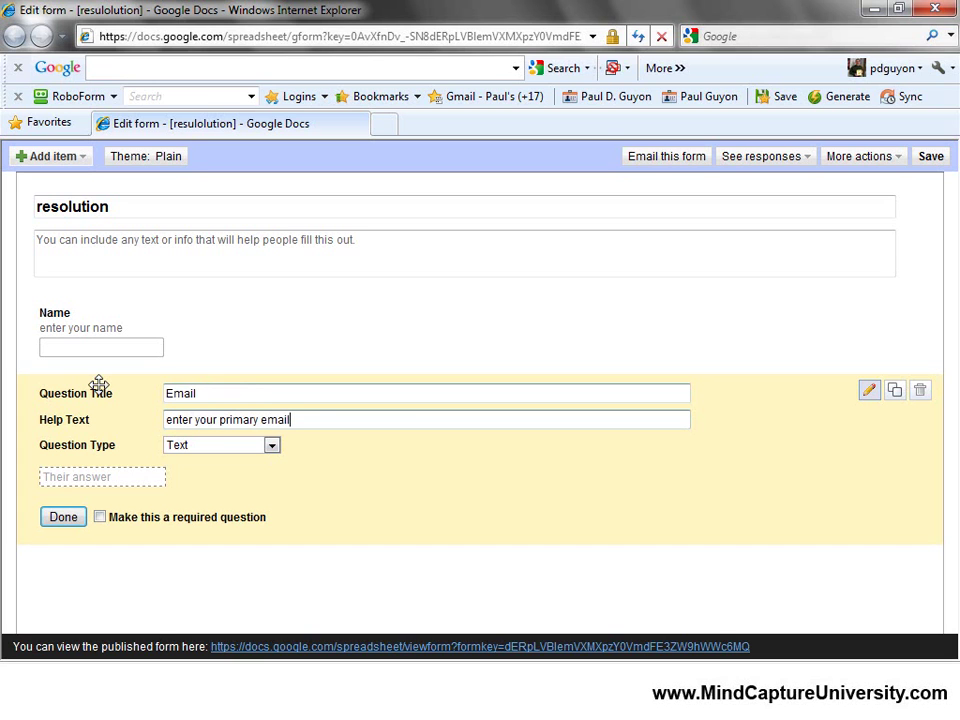
{"action": "type", "text": "l"}
{"action": "left_click", "coordinate": [63, 518]}
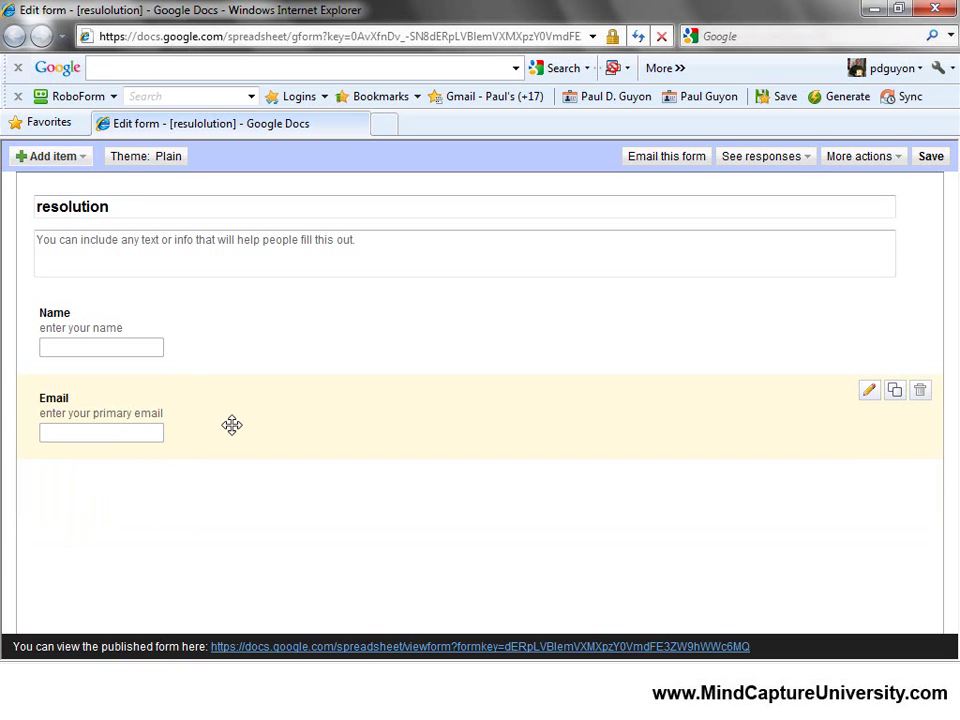
Add a required text question 'What is your New Year's Resolution' with help text 'enter your resolution'.
{"action": "left_click", "coordinate": [86, 162]}
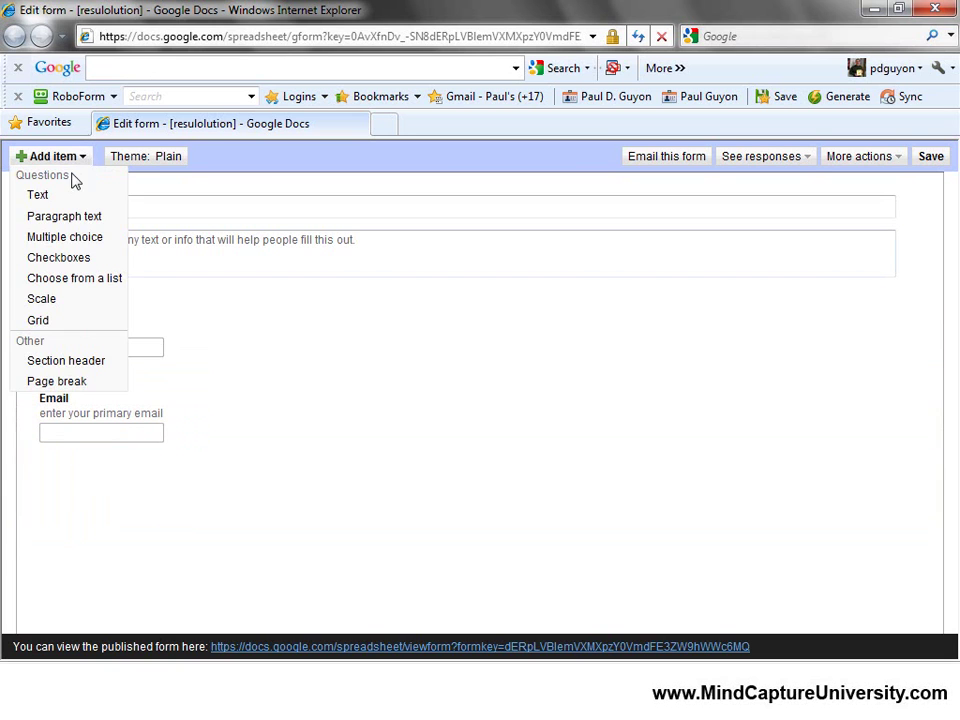
{"action": "left_click", "coordinate": [46, 199]}
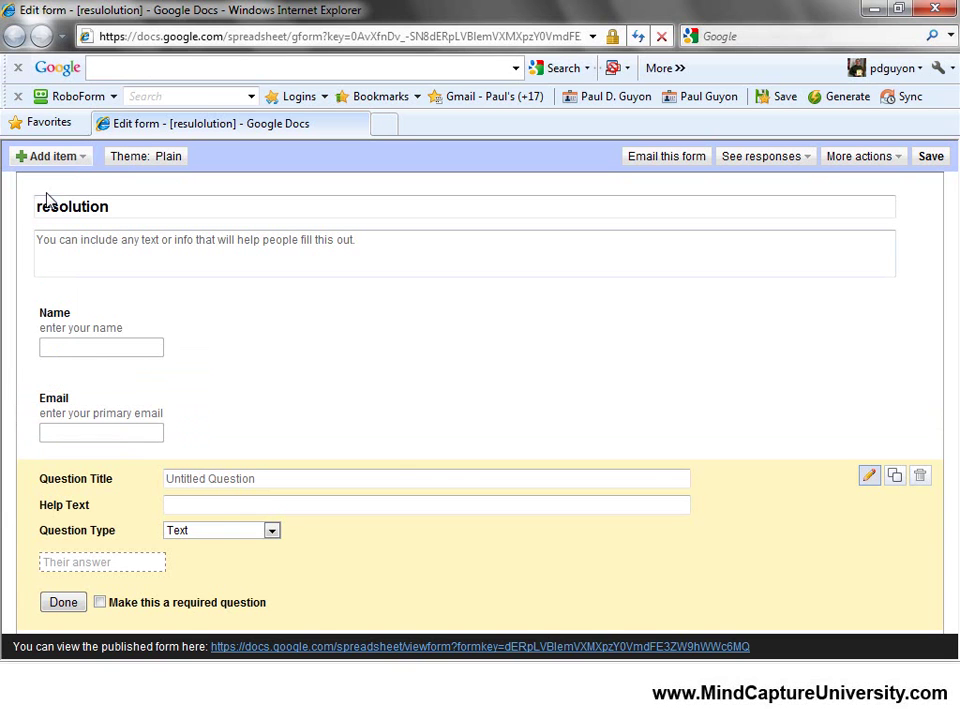
{"action": "type", "text": "What is your"}
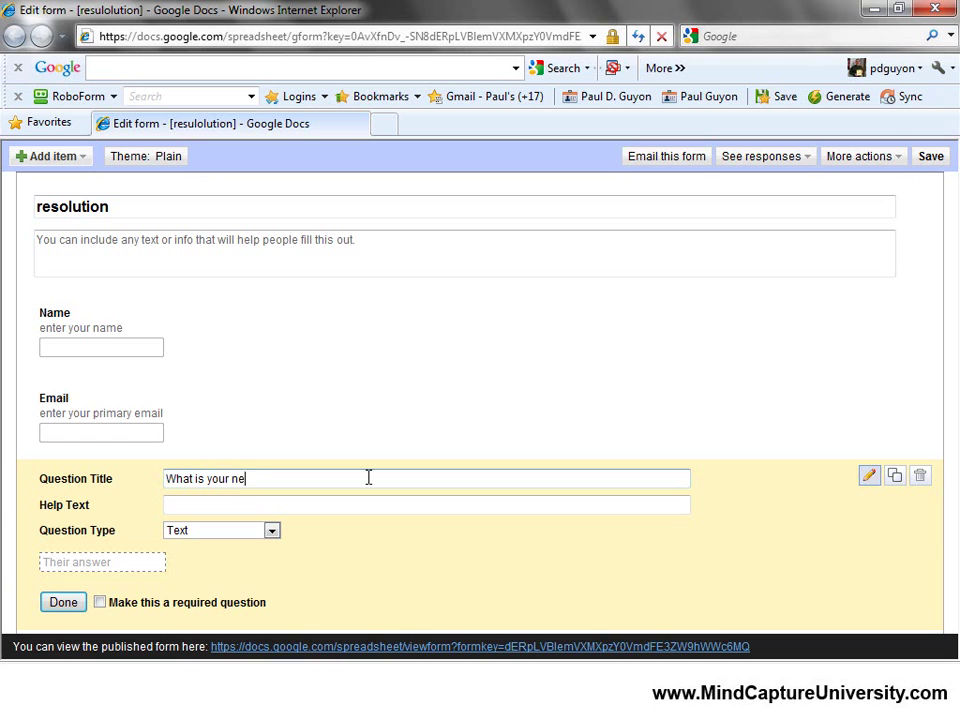
{"action": "type", "text": " New Year's Resolution"}
{"action": "key", "text": "Tab"}
{"action": "type", "text": "enbt"}
{"action": "key", "text": "BackSpace"}
{"action": "key", "text": "BackSpace"}
{"action": "key", "text": "BackSpace"}
{"action": "key", "text": "BackSpace"}
{"action": "type", "text": "ter your resolution"}
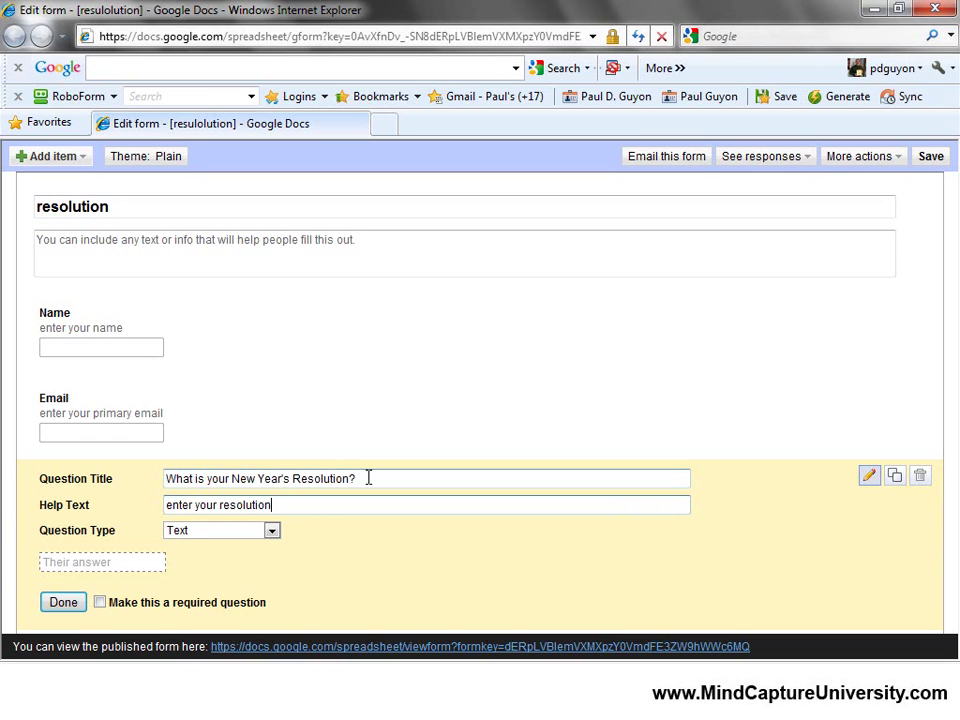
{"action": "left_click", "coordinate": [100, 603]}
{"action": "left_click", "coordinate": [60, 603]}
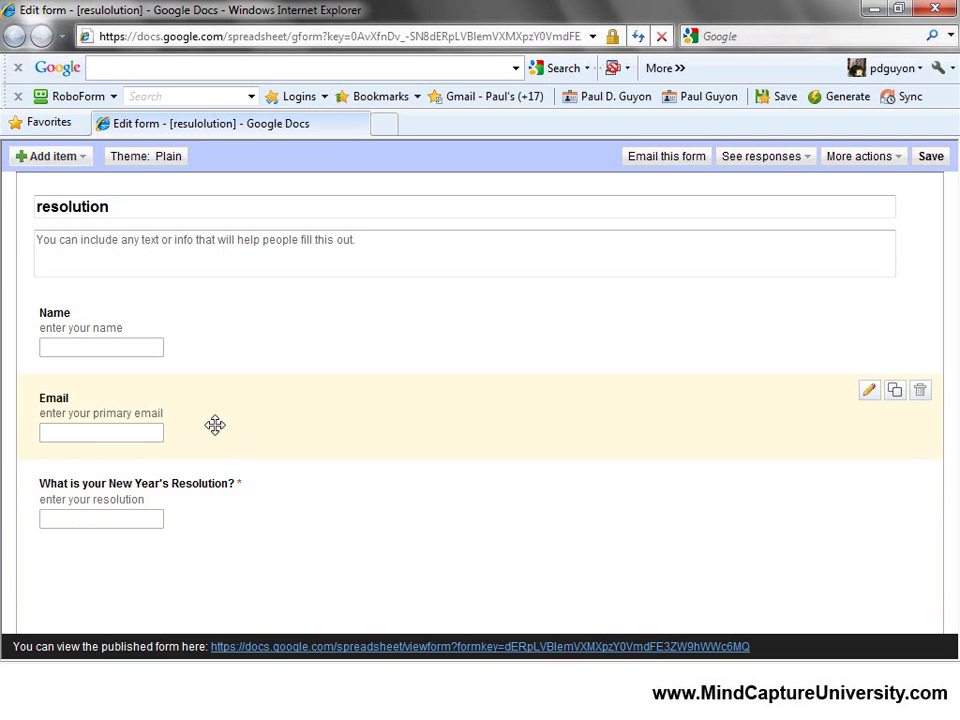
Copy the biggest-challenge question line from the Word notes.
{"action": "left_click", "coordinate": [230, 700]}
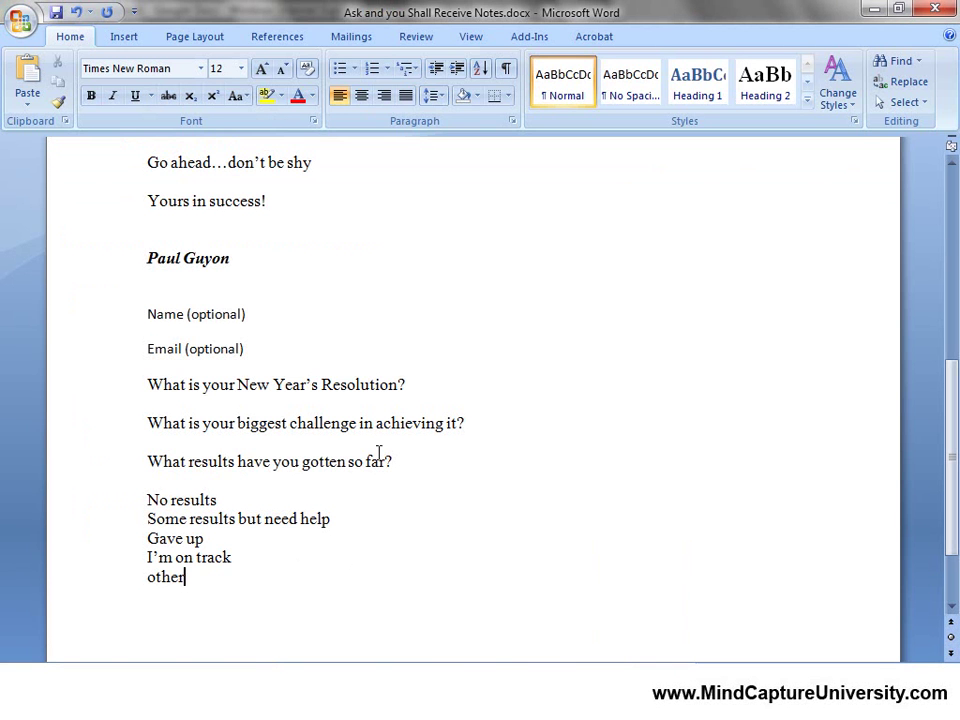
{"action": "left_click_drag", "start_coordinate": [478, 422], "coordinate": [146, 430]}
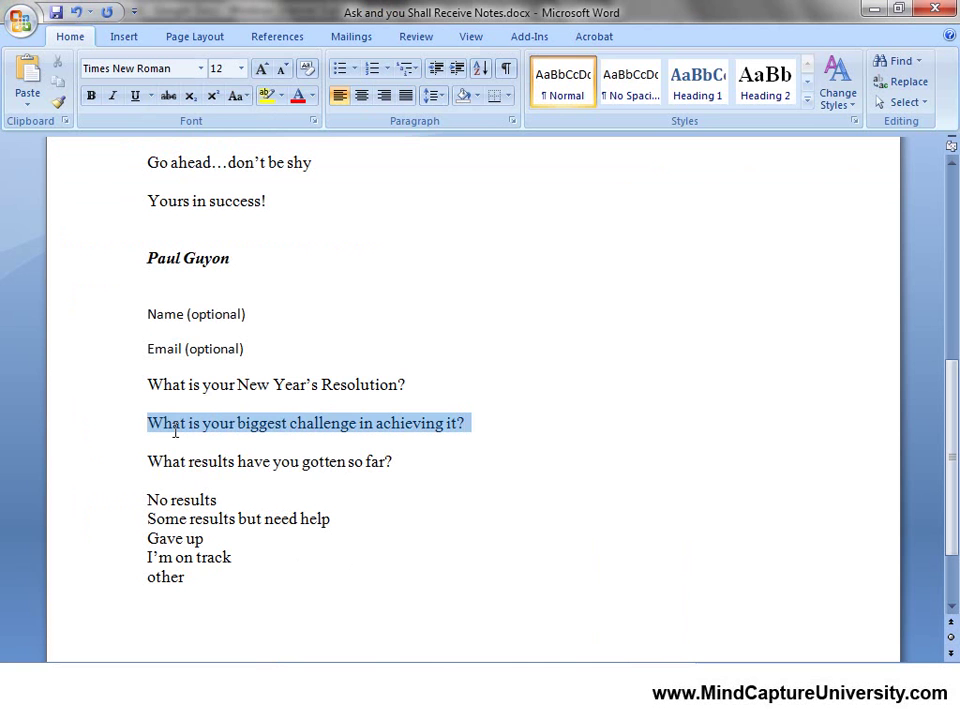
{"action": "right_click", "coordinate": [300, 431]}
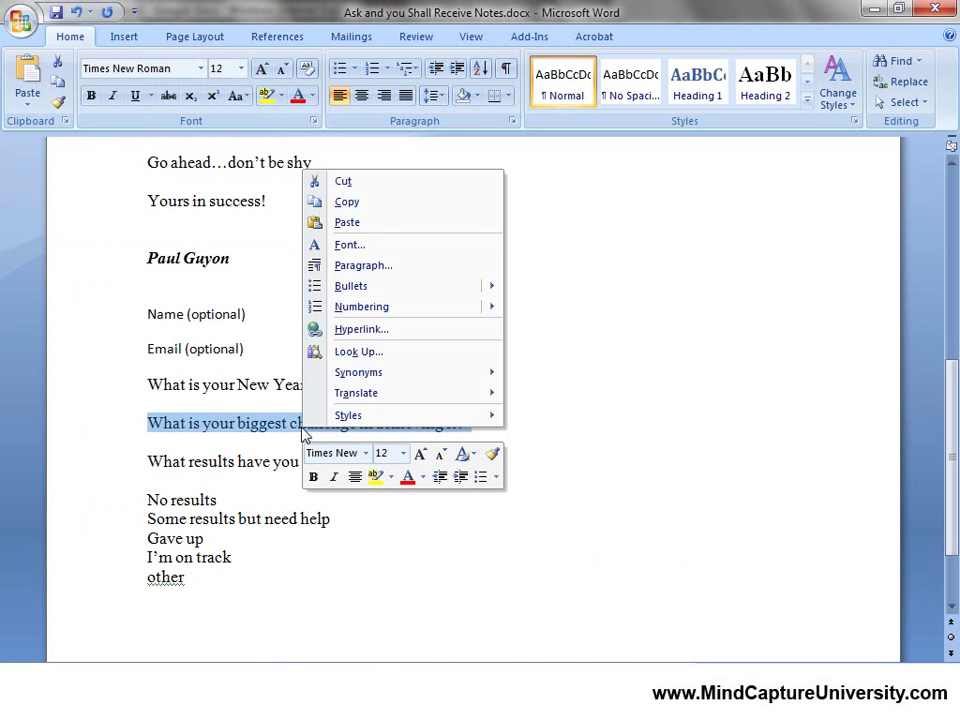
{"action": "left_click", "coordinate": [346, 201]}
{"action": "left_click", "coordinate": [230, 700]}
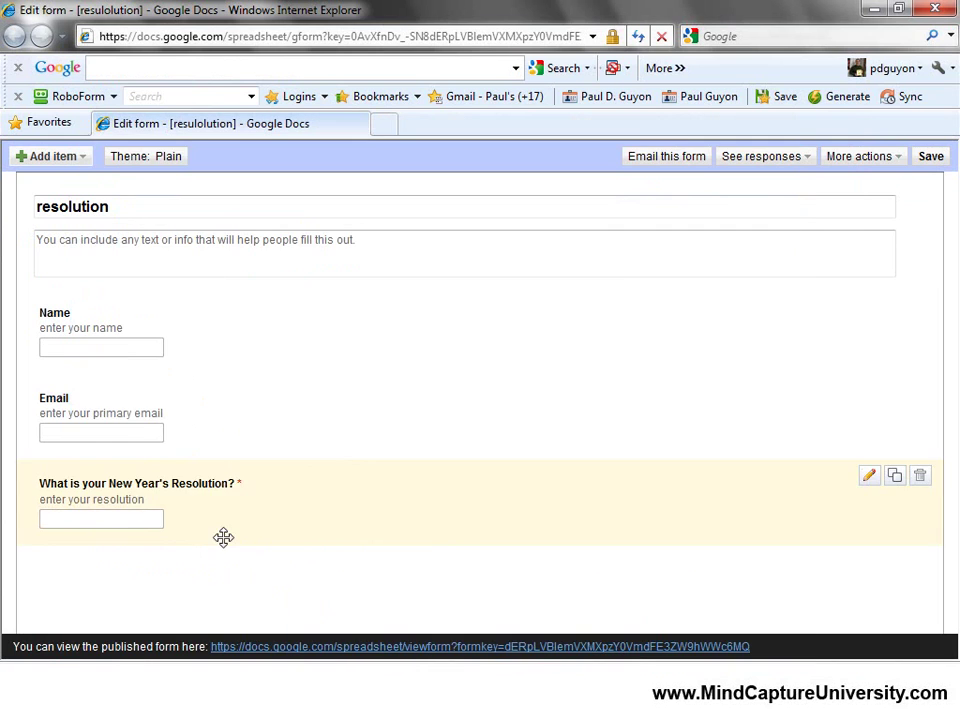
Add a text question with the pasted challenge question and help text 'enter your challenge'.
{"action": "left_click", "coordinate": [84, 157]}
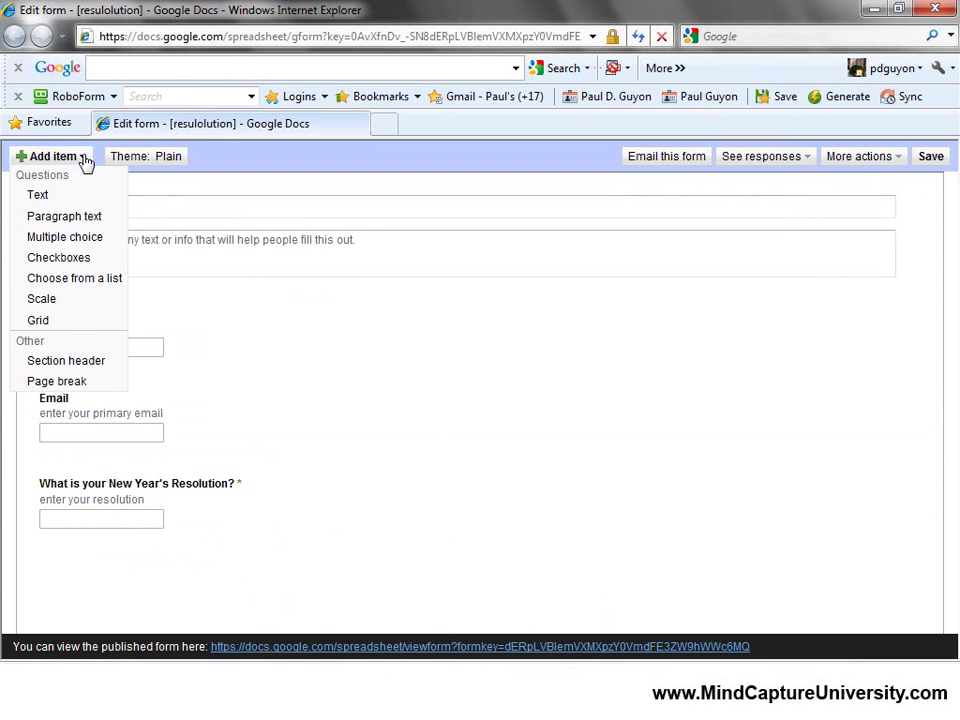
{"action": "left_click", "coordinate": [50, 194]}
{"action": "left_click", "coordinate": [275, 481]}
{"action": "key", "text": "ctrl+v"}
{"action": "left_click", "coordinate": [300, 506]}
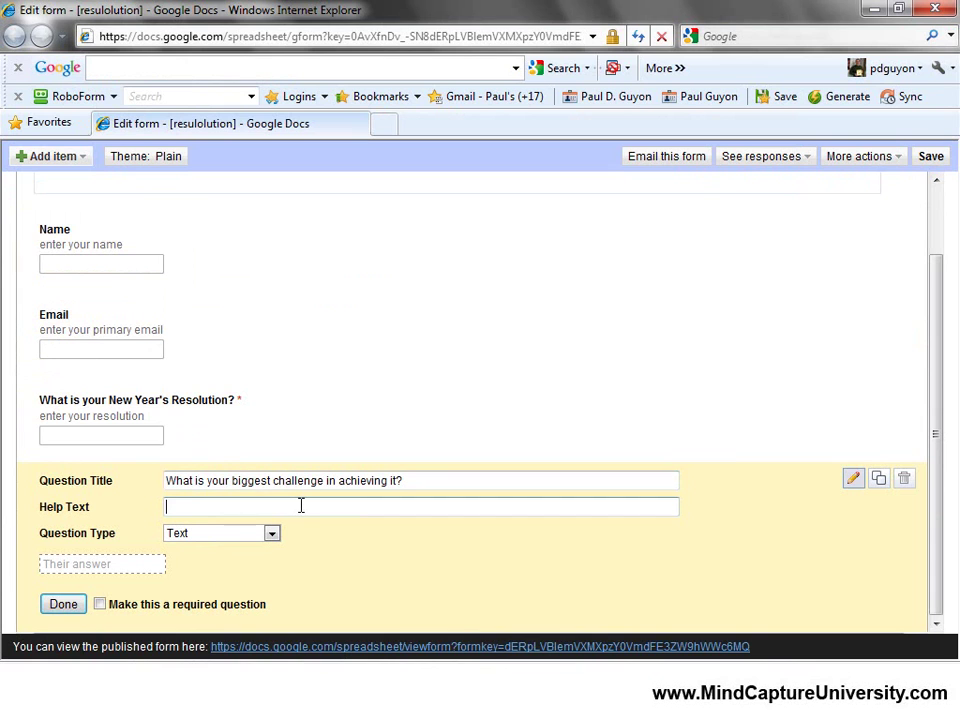
{"action": "type", "text": "enter your challenge"}
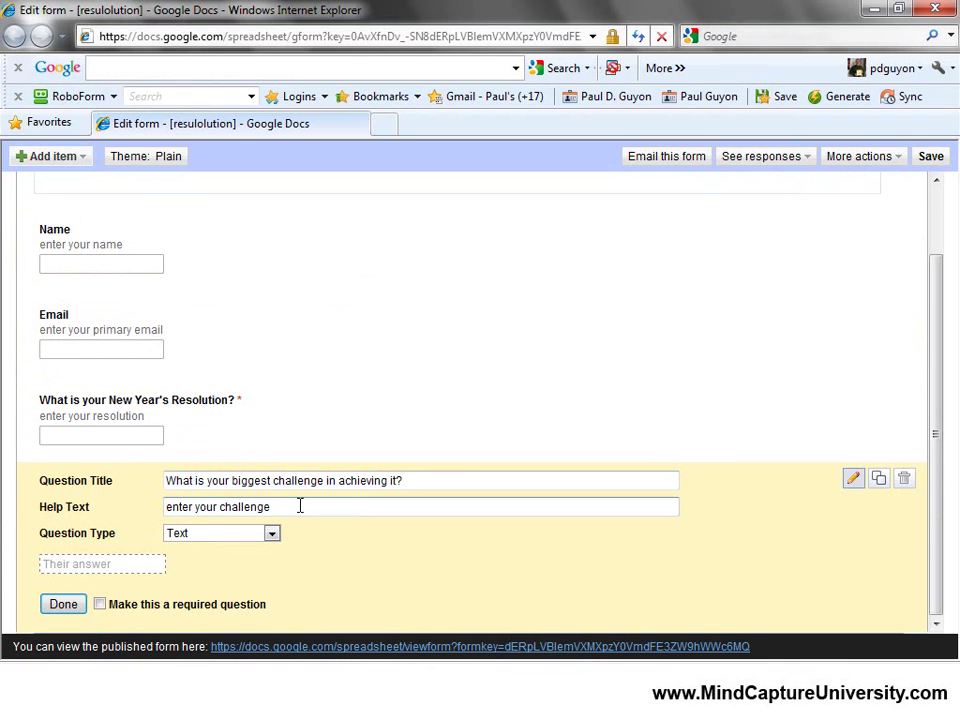
{"action": "left_click", "coordinate": [63, 604]}
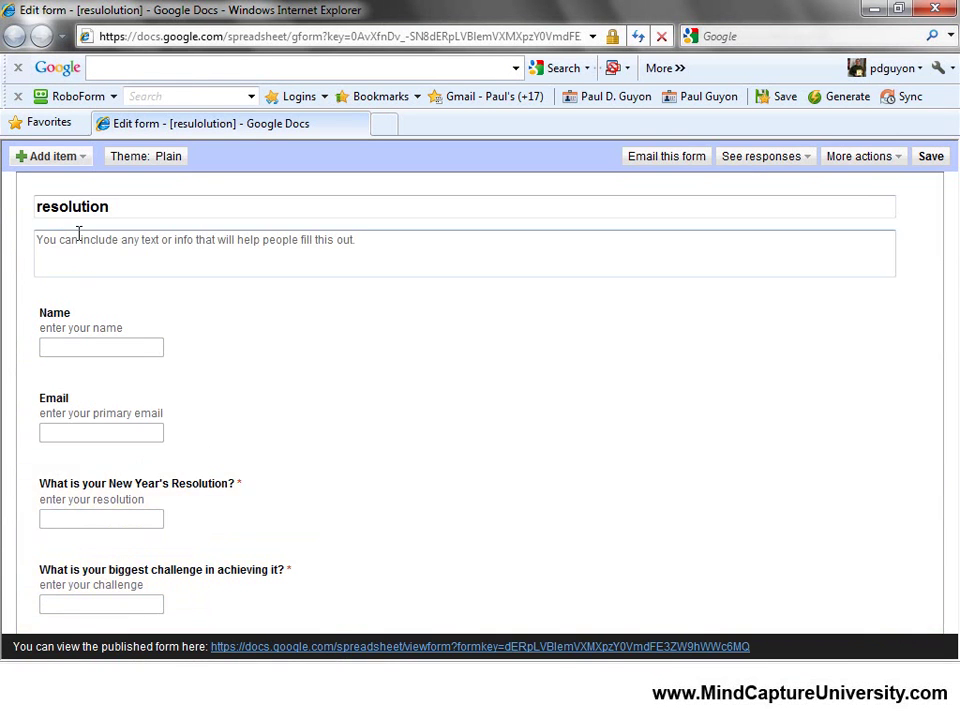
Add a multiple-choice question titled with 'What results have you gotten so far?' copied from Word.
{"action": "key", "text": "alt+Tab"}
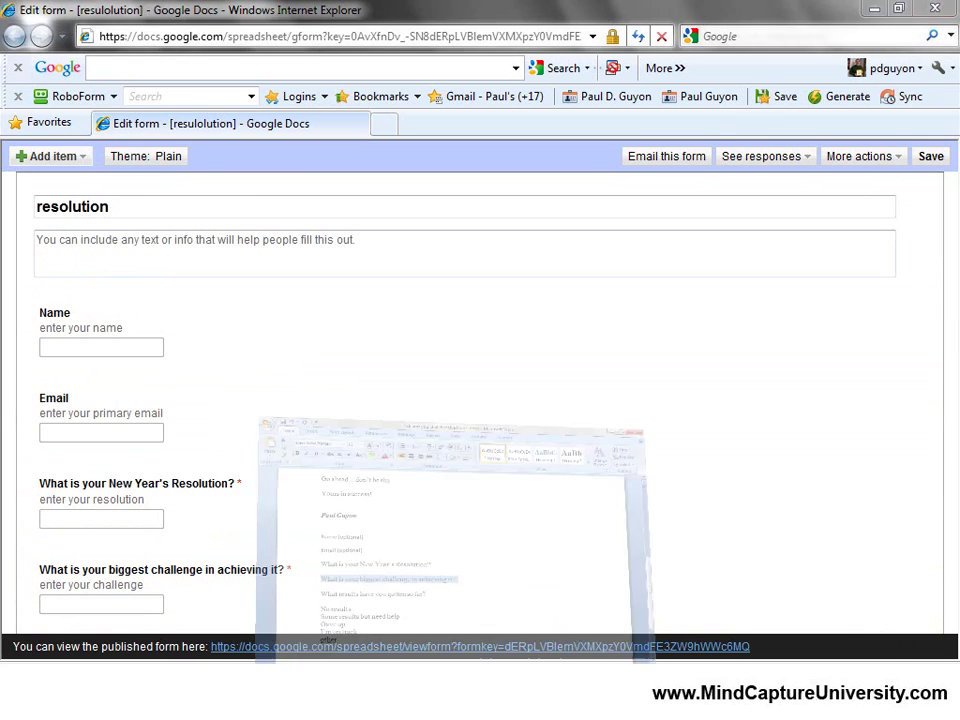
{"action": "left_click", "coordinate": [117, 462]}
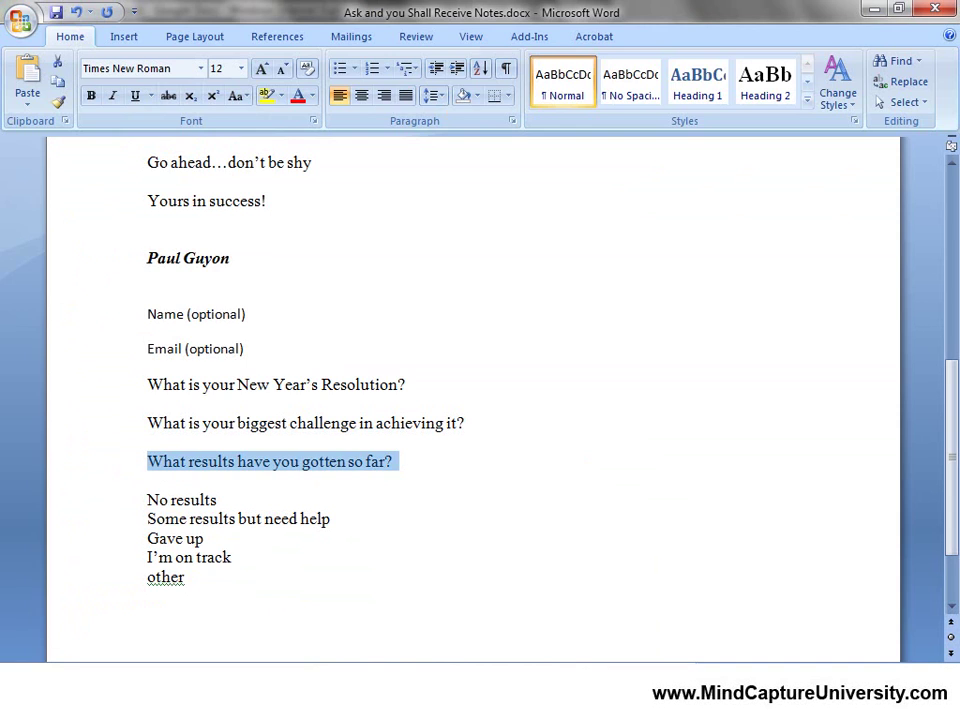
{"action": "key", "text": "alt+Tab"}
{"action": "left_click", "coordinate": [84, 158]}
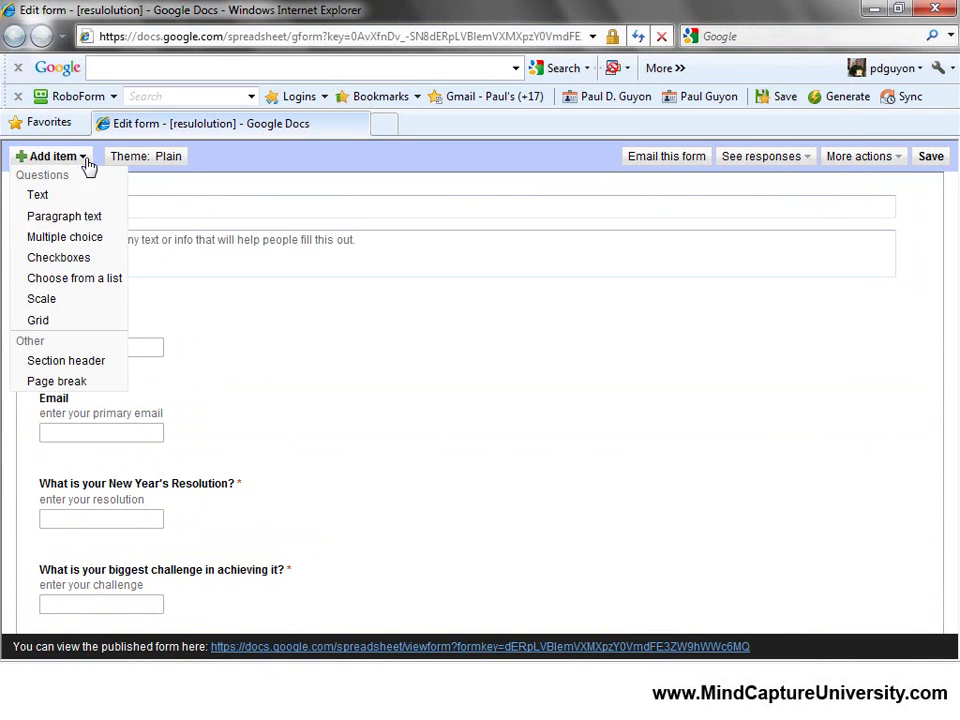
{"action": "left_click", "coordinate": [63, 246]}
{"action": "left_click", "coordinate": [283, 448]}
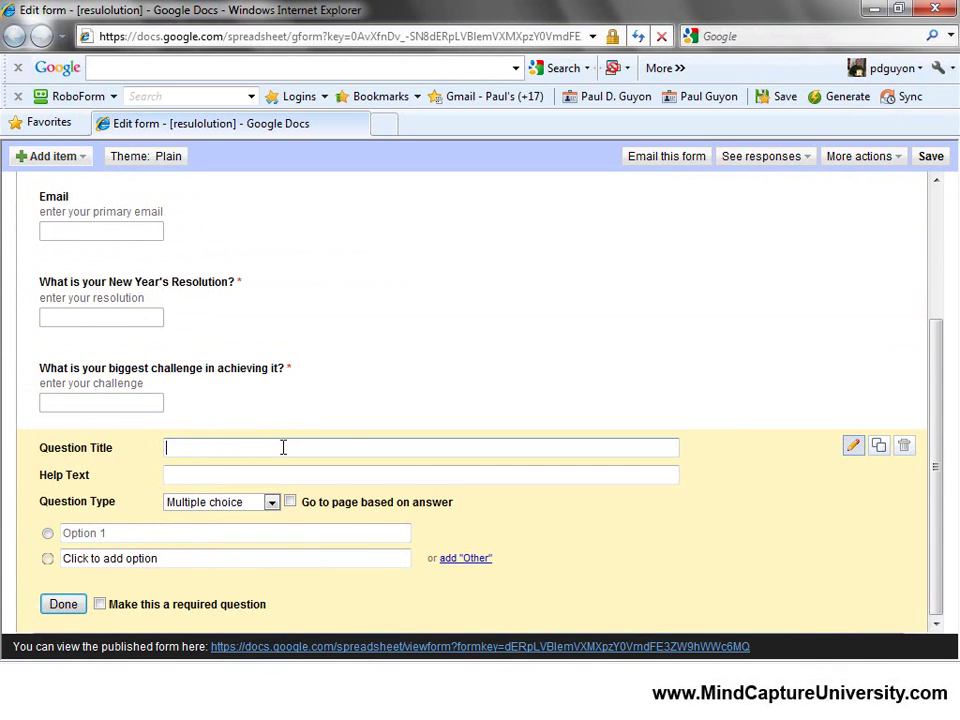
{"action": "key", "text": "ctrl+v"}
Give the results question help text 'choose your results or enter something in other'.
{"action": "left_click", "coordinate": [275, 479]}
{"action": "type", "text": "enter"}
{"action": "key", "text": "BackSpace"}
{"action": "key", "text": "BackSpace"}
{"action": "key", "text": "BackSpace"}
{"action": "key", "text": "BackSpace"}
{"action": "key", "text": "BackSpace"}
{"action": "key", "text": "BackSpace"}
{"action": "type", "text": "choose your results or ente"}
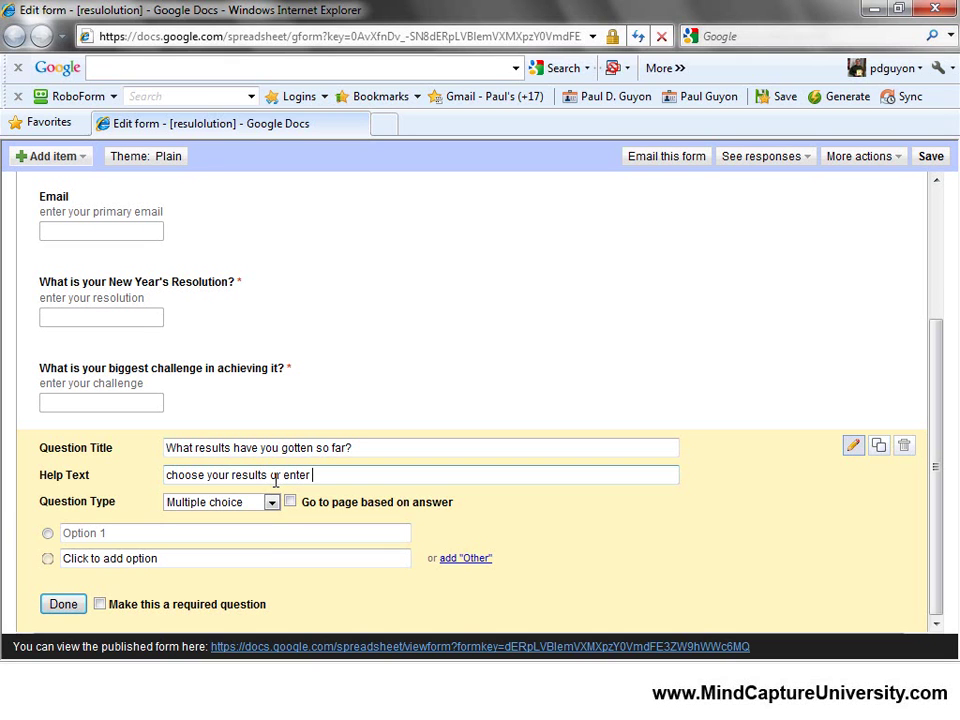
{"action": "type", "text": "r somethi"}
{"action": "key", "text": "BackSpace"}
{"action": "key", "text": "BackSpace"}
{"action": "type", "text": "ub"}
{"action": "key", "text": "BackSpace"}
{"action": "type", "text": "hing in other"}
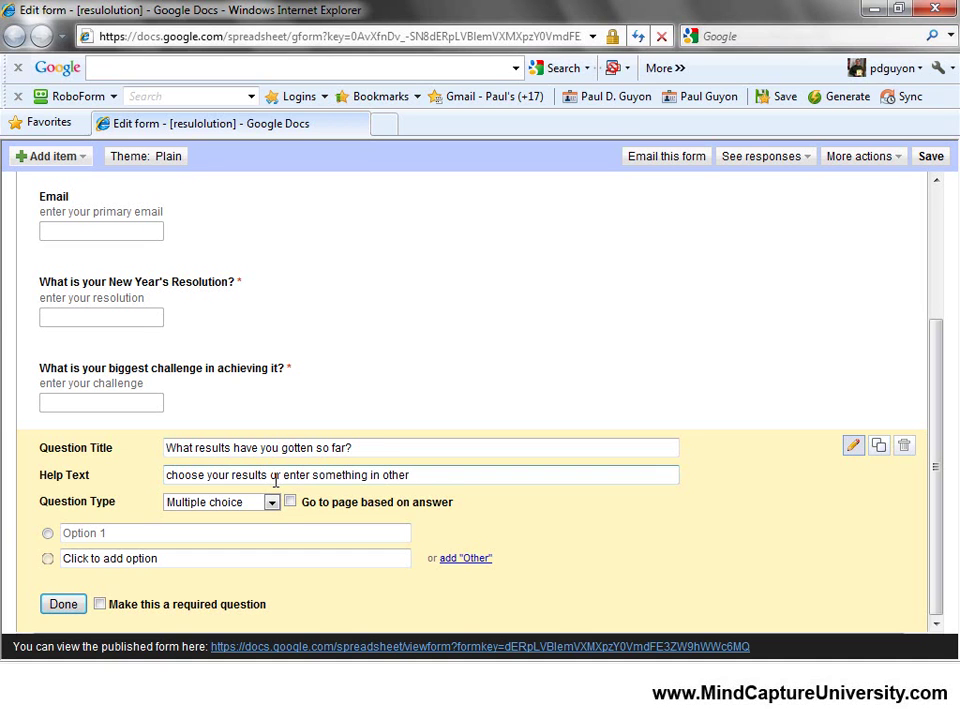
{"action": "left_click", "coordinate": [147, 533]}
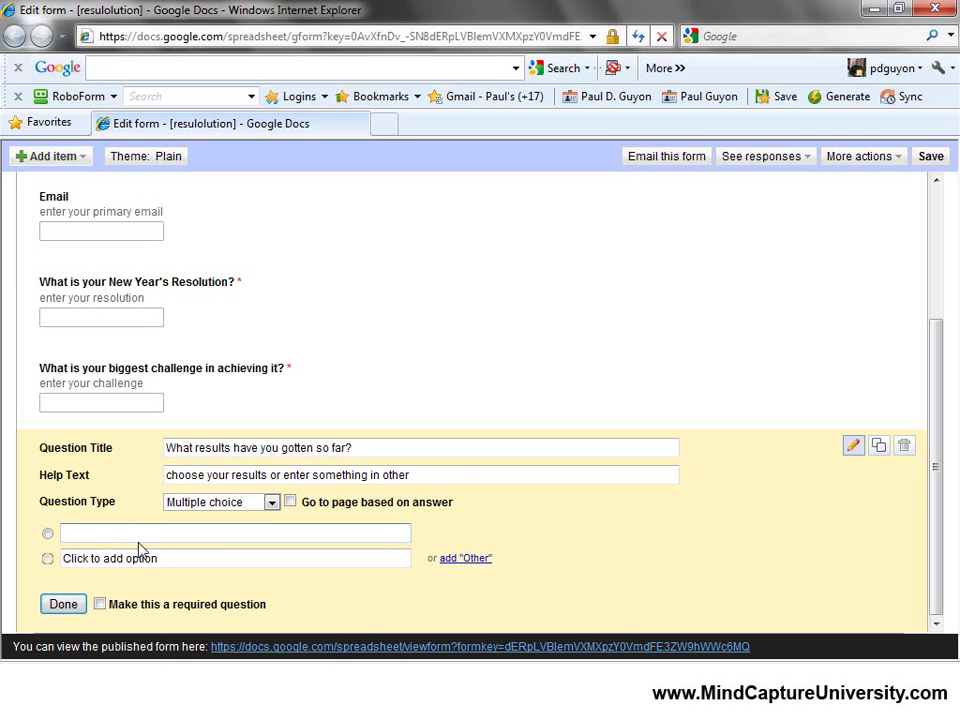
Add choices No results, Gave up, Some results but need help, I'm on track, plus Other.
{"action": "type", "text": "No results"}
{"action": "left_click", "coordinate": [179, 561]}
{"action": "type", "text": "Ga"}
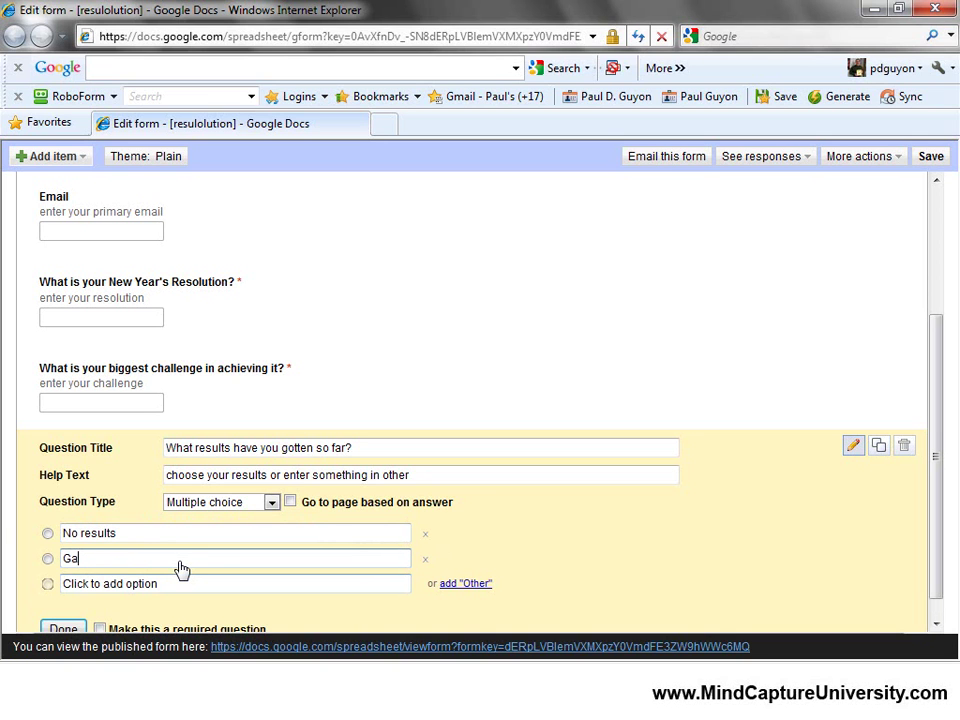
{"action": "type", "text": "ve up"}
{"action": "left_click", "coordinate": [182, 586]}
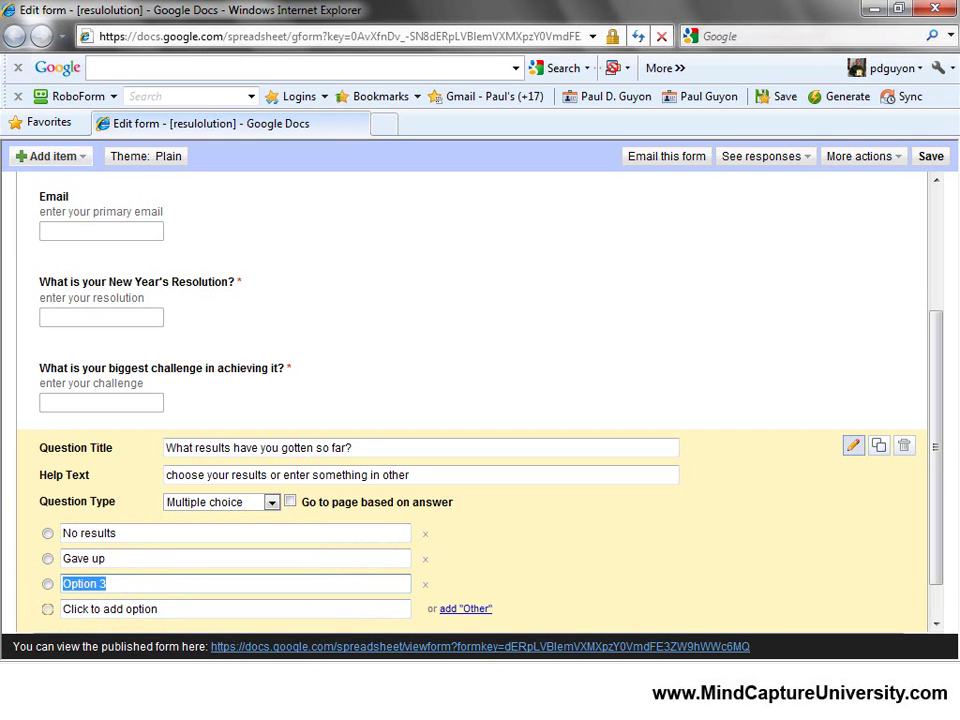
{"action": "key", "text": "alt+Tab"}
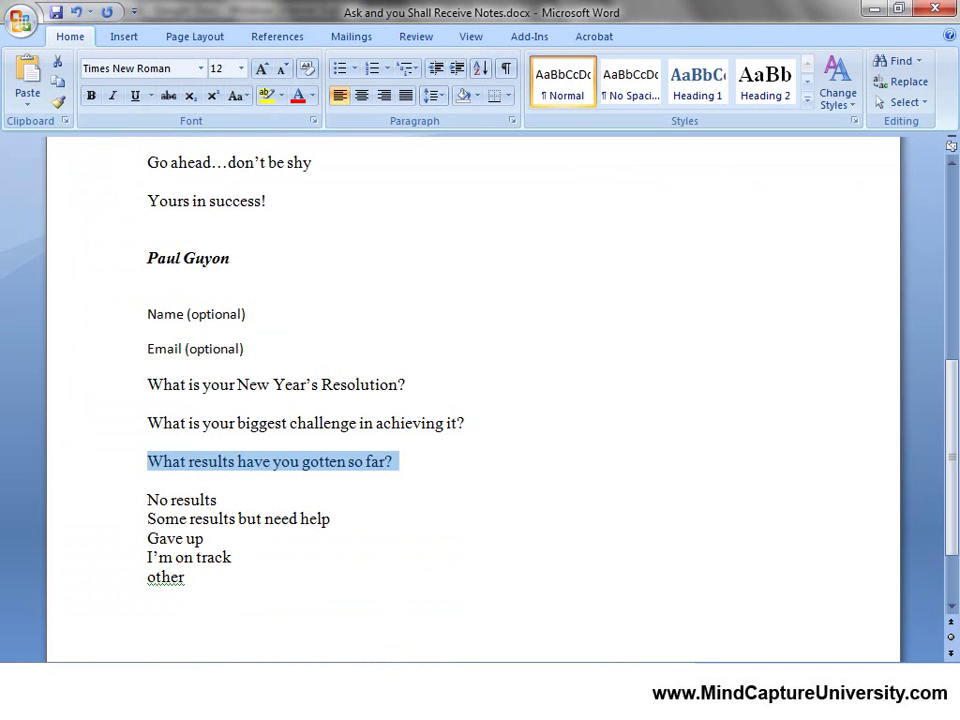
{"action": "key", "text": "alt+Tab"}
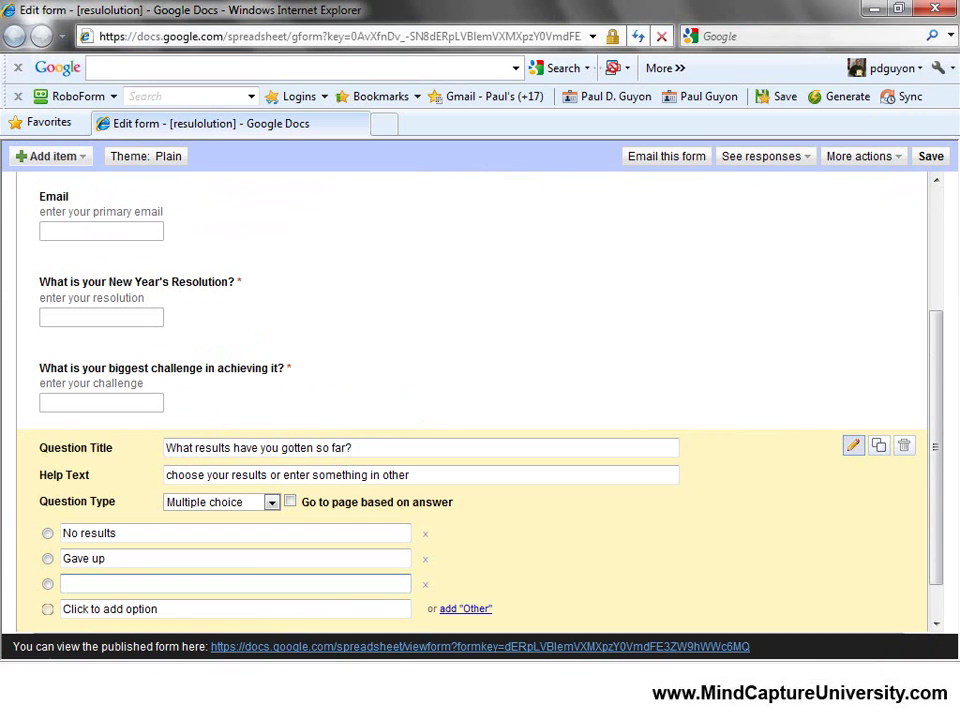
{"action": "type", "text": "Some resul"}
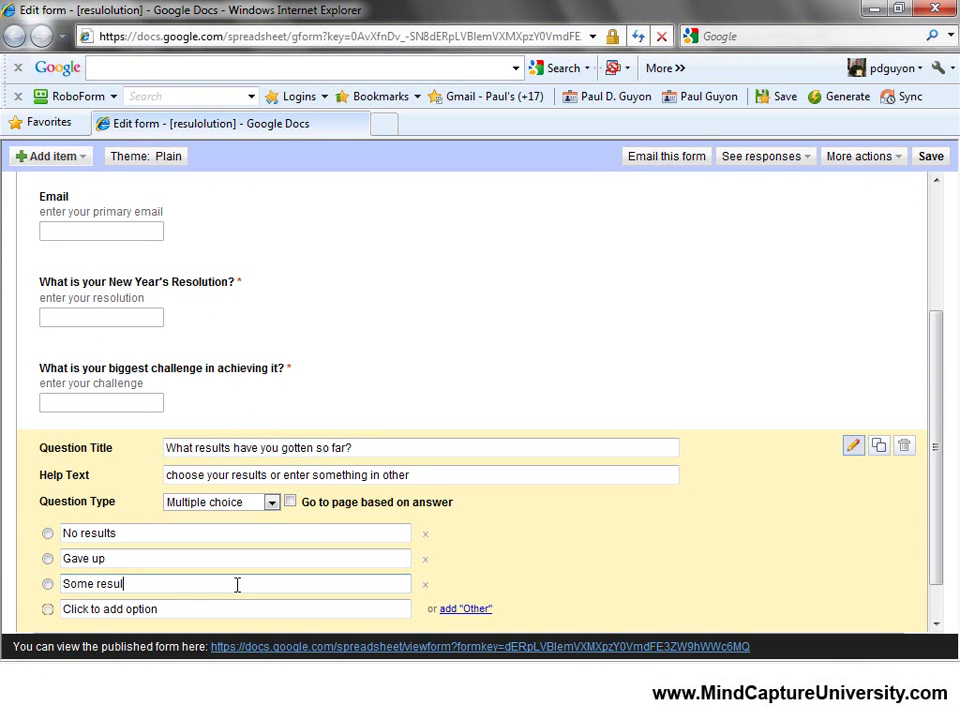
{"action": "type", "text": "ts but need help"}
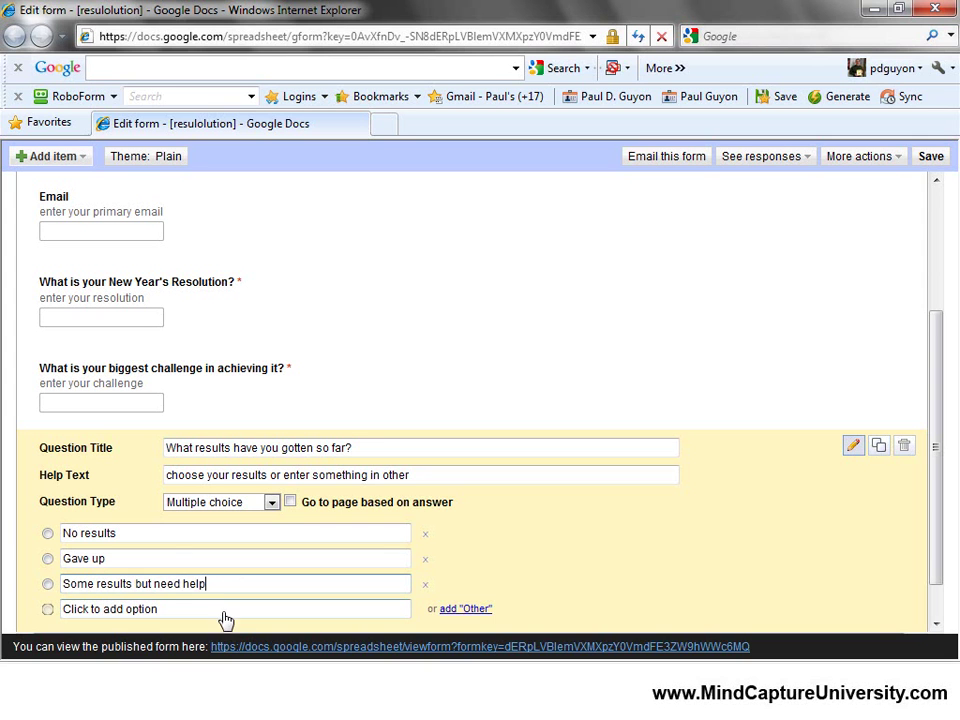
{"action": "left_click", "coordinate": [223, 610]}
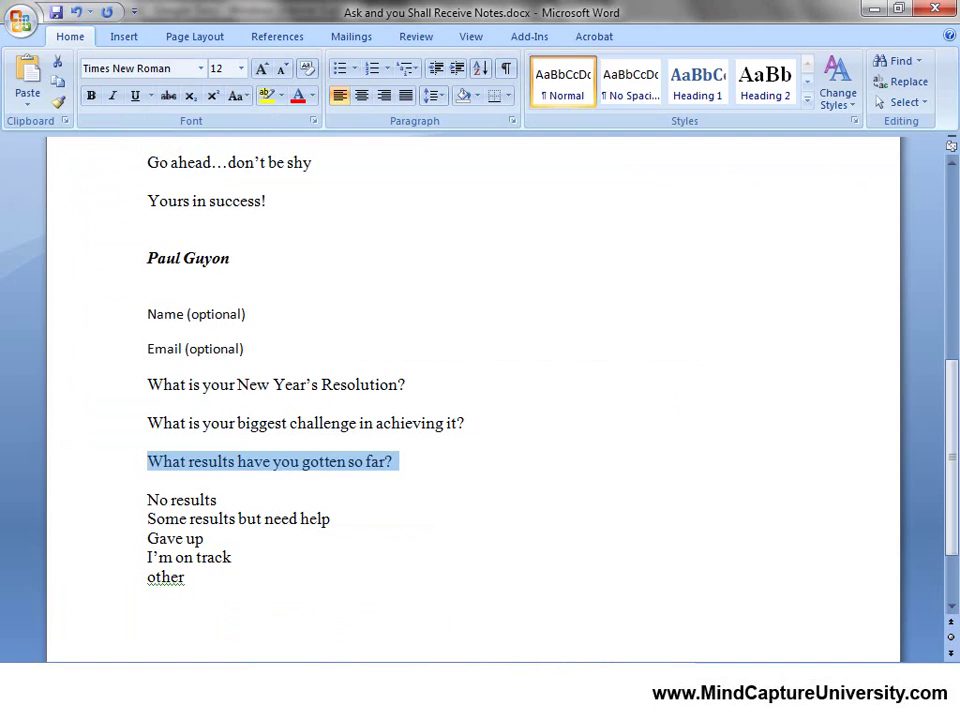
{"action": "key", "text": "BackSpace"}
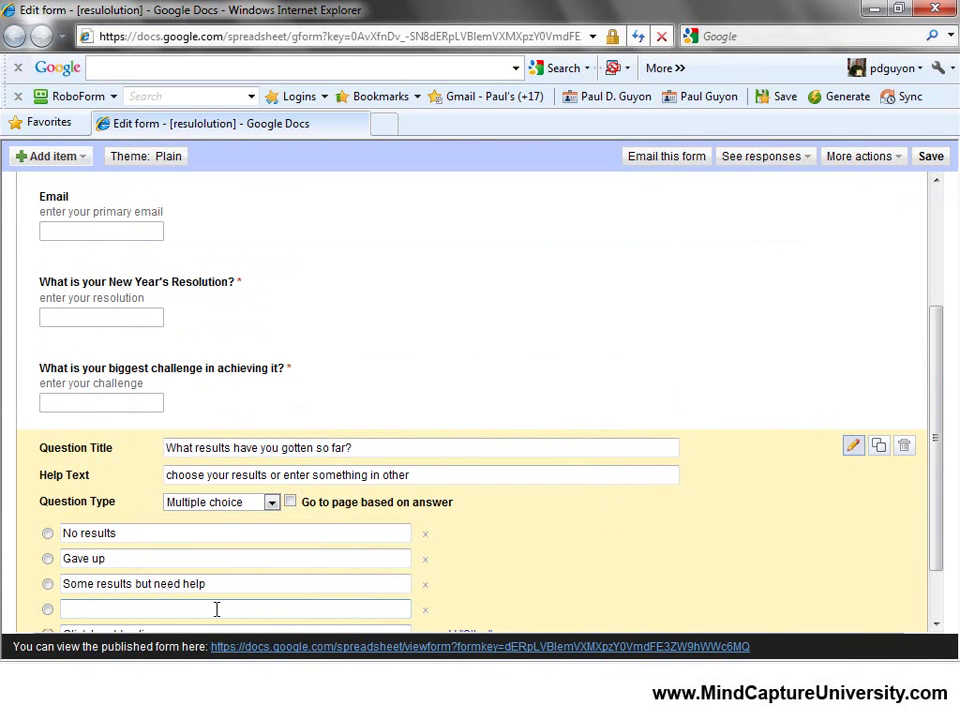
{"action": "type", "text": "I'm on track!"}
{"action": "scroll", "coordinate": [521, 448], "scroll_direction": "down", "scroll_amount": 2}
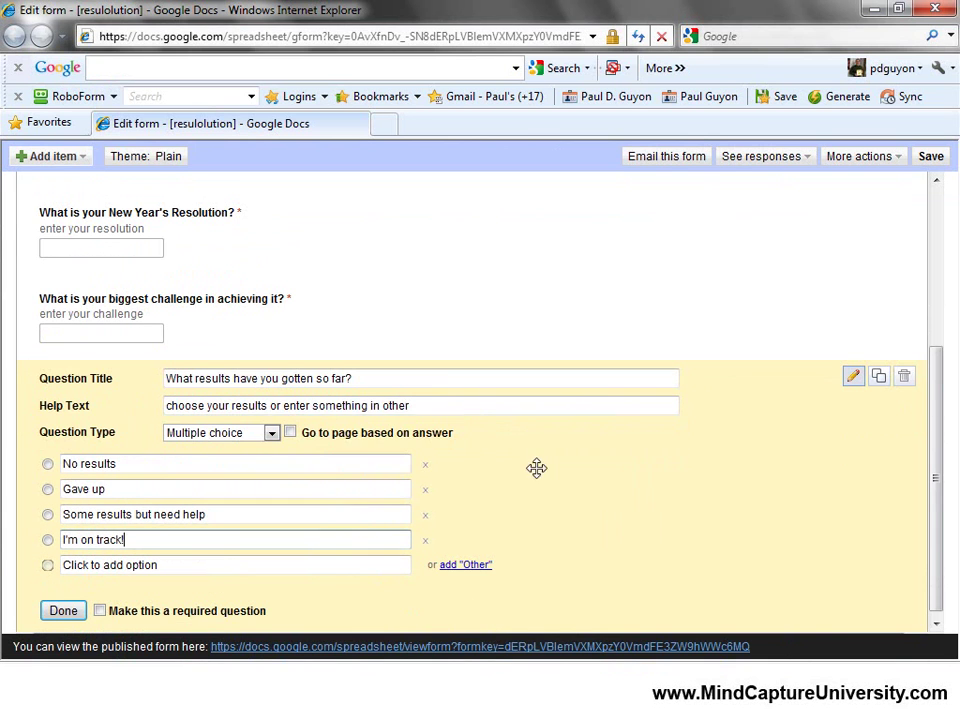
{"action": "left_click", "coordinate": [466, 560]}
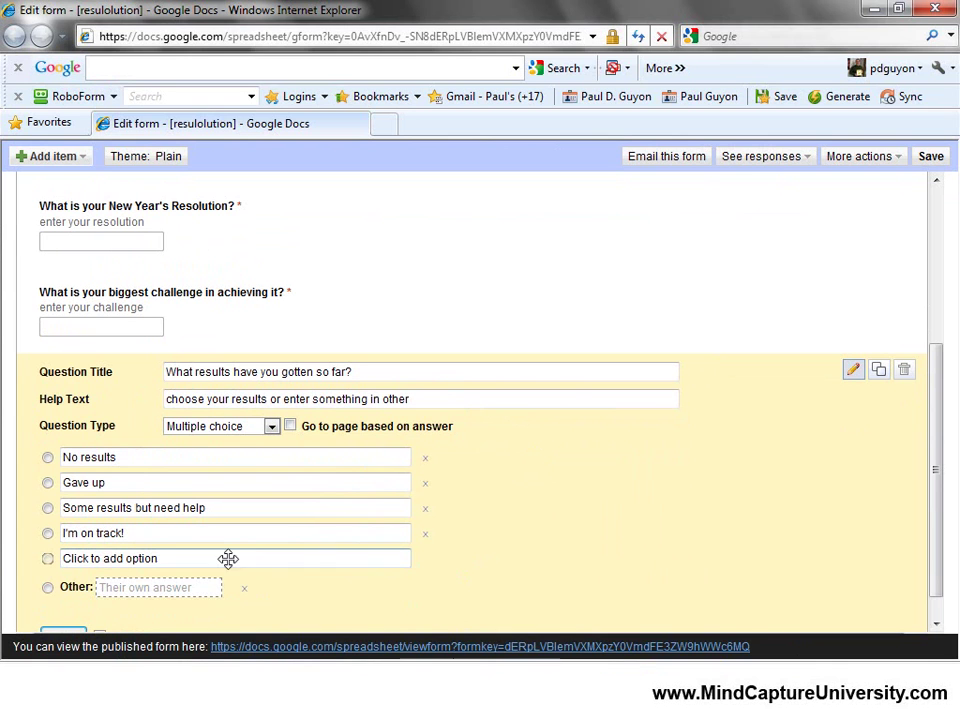
Reword the help text to 'choose your results or enter your own answer in other'.
{"action": "left_click", "coordinate": [326, 398]}
{"action": "double_click", "coordinate": [322, 398]}
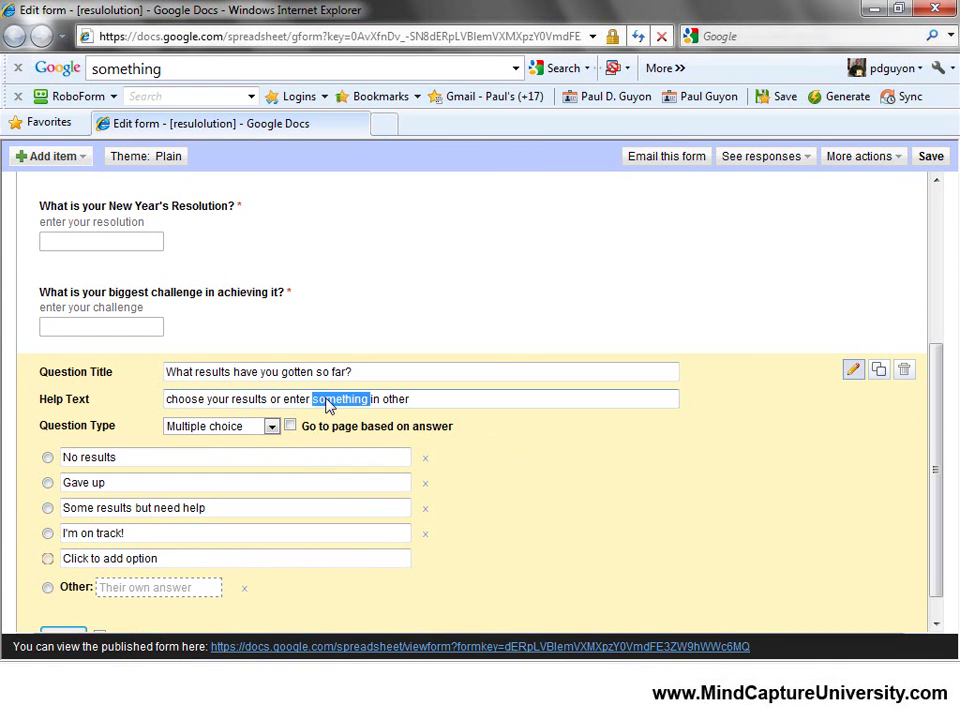
{"action": "type", "text": "your words"}
{"action": "key", "text": "BackSpace"}
{"action": "key", "text": "BackSpace"}
{"action": "key", "text": "BackSpace"}
{"action": "key", "text": "BackSpace"}
{"action": "key", "text": "BackSpace"}
{"action": "key", "text": "BackSpace"}
{"action": "type", "text": "own answer in"}
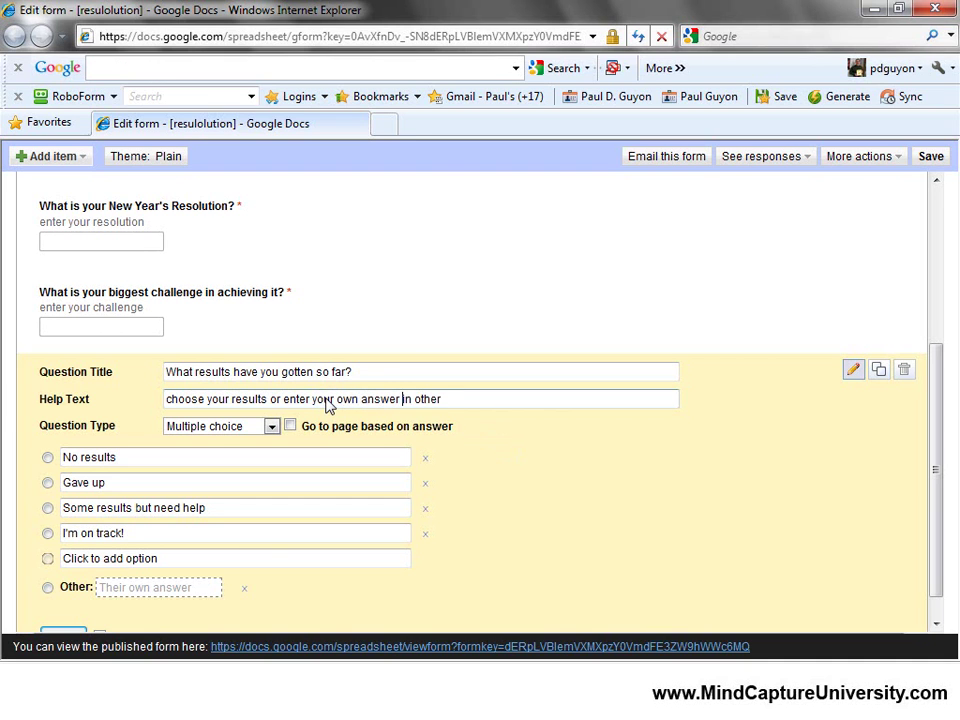
{"action": "key", "text": "Delete"}
{"action": "key", "text": "Delete"}
{"action": "key", "text": "Delete"}
{"action": "scroll", "coordinate": [673, 481], "scroll_direction": "down", "scroll_amount": 1}
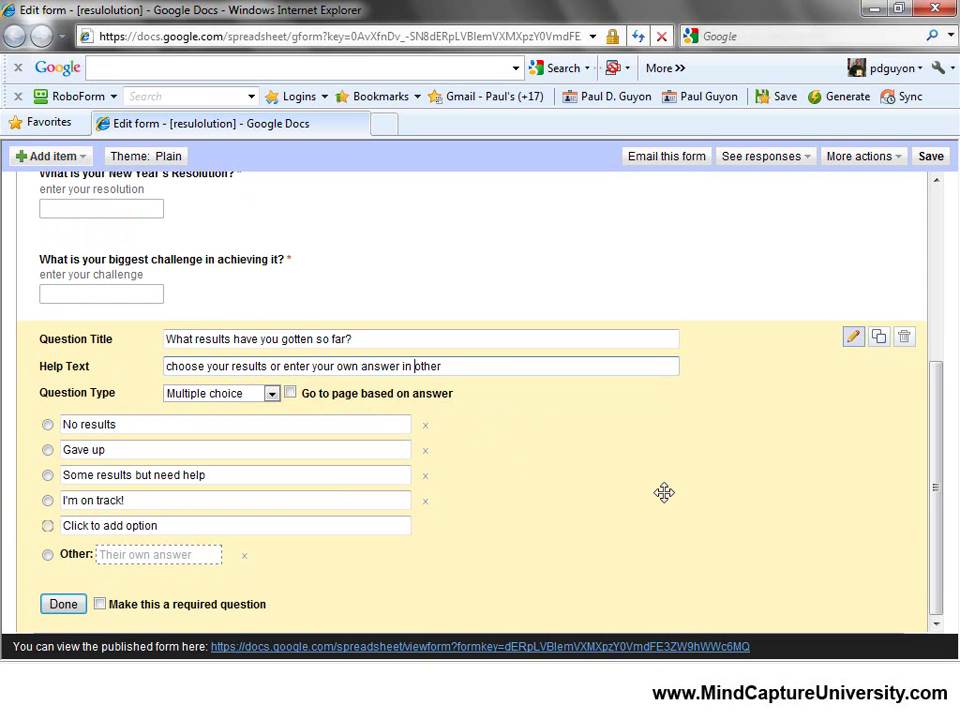
Close the results question and click into the form description area.
{"action": "left_click", "coordinate": [64, 605]}
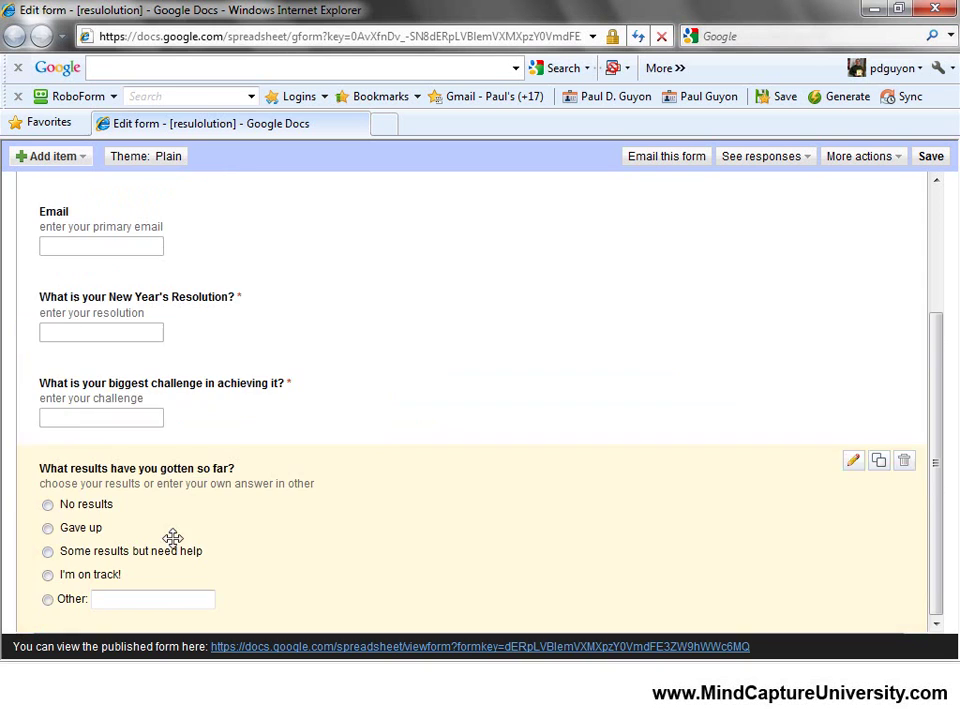
{"action": "scroll", "coordinate": [383, 333], "scroll_direction": "up", "scroll_amount": 3}
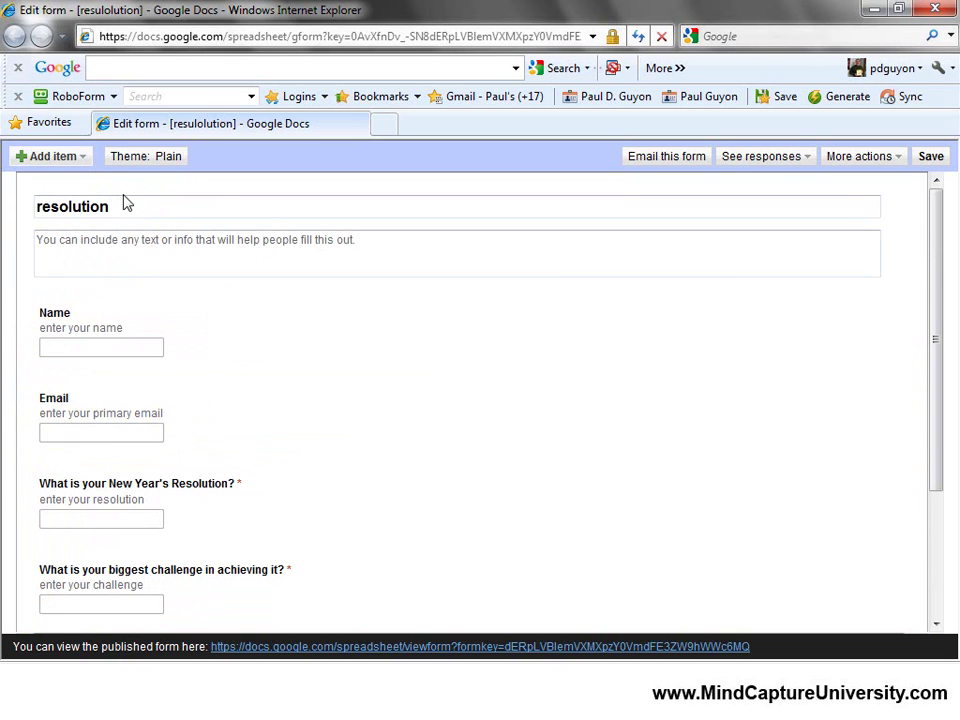
{"action": "left_click", "coordinate": [248, 254]}
{"action": "left_click", "coordinate": [244, 208]}
{"action": "left_click", "coordinate": [250, 255]}
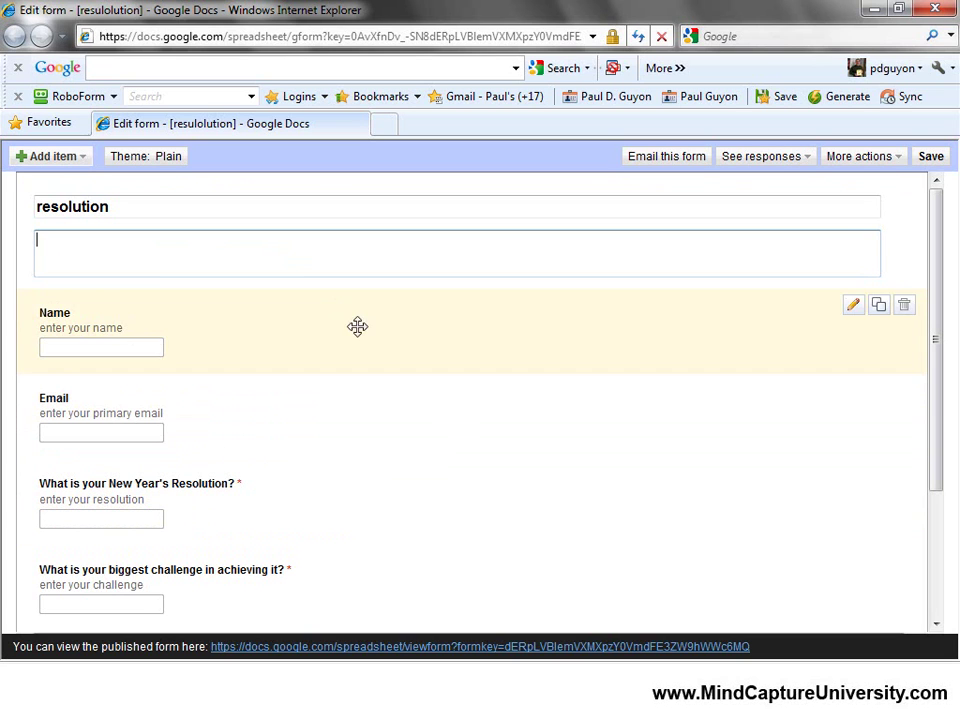
{"action": "scroll", "coordinate": [357, 364], "scroll_direction": "down", "scroll_amount": 1}
{"action": "scroll", "coordinate": [350, 395], "scroll_direction": "down", "scroll_amount": 1}
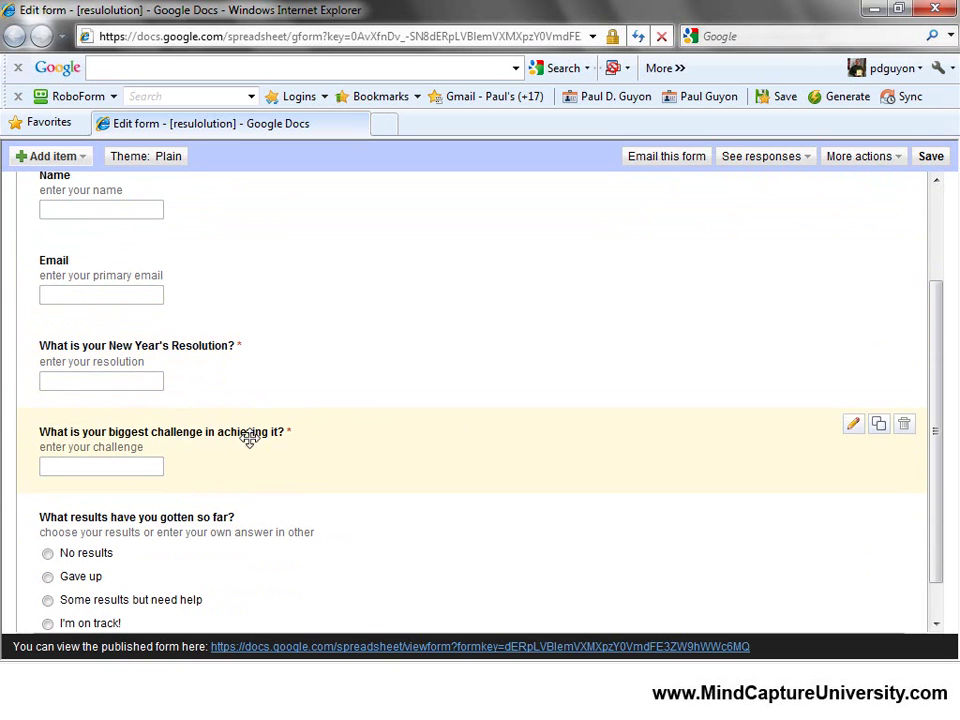
{"action": "scroll", "coordinate": [300, 507], "scroll_direction": "down", "scroll_amount": 1}
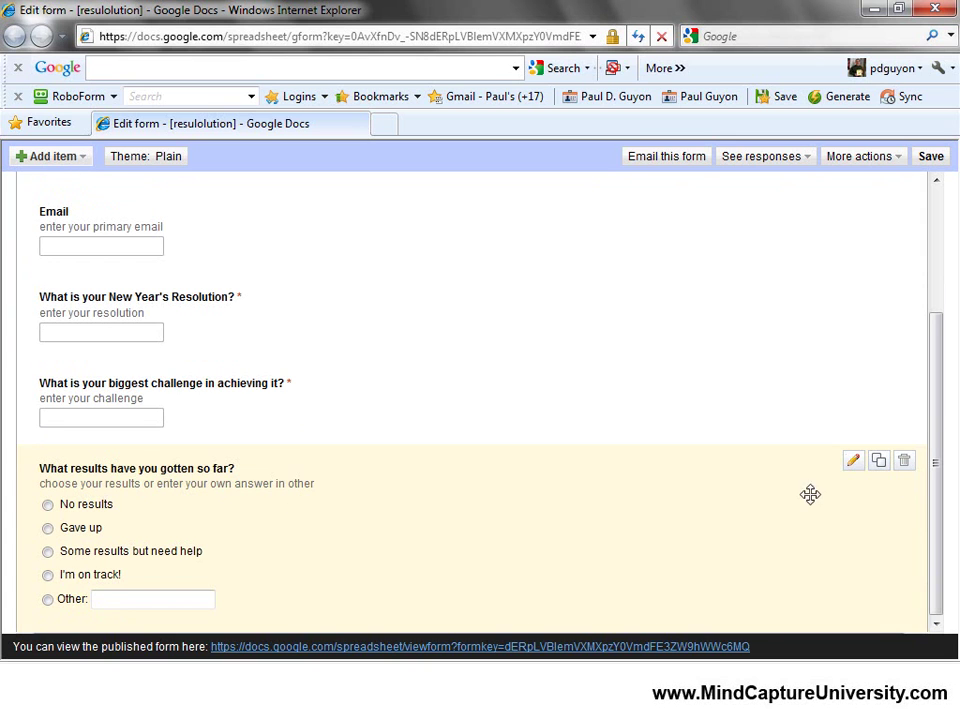
Mark 'What results have you gotten so far?' as a required question.
{"action": "left_click", "coordinate": [853, 465]}
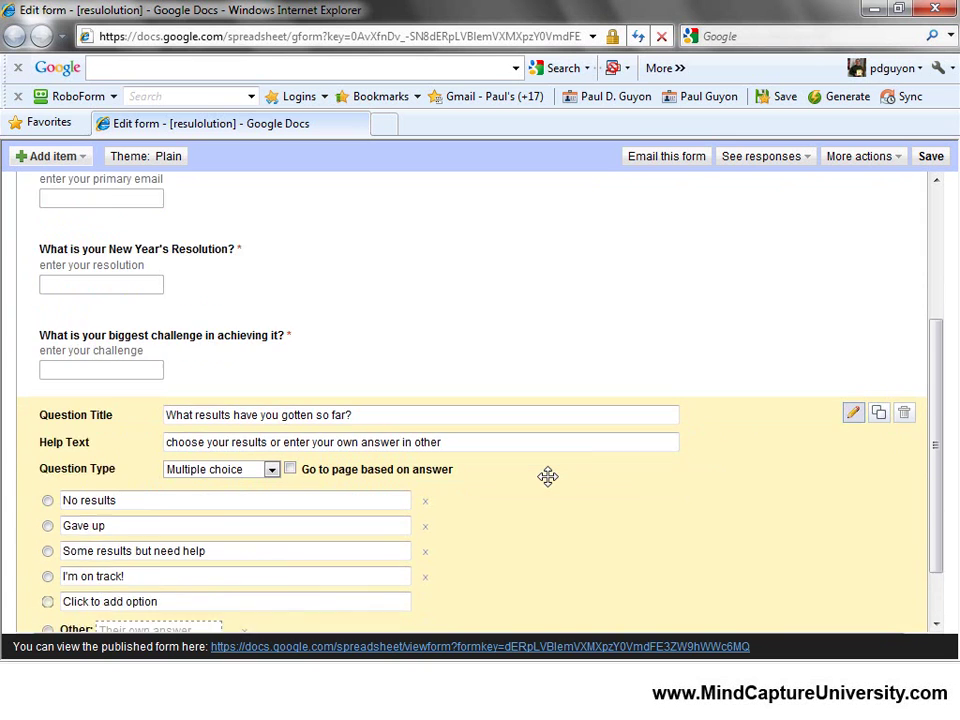
{"action": "left_click", "coordinate": [99, 604]}
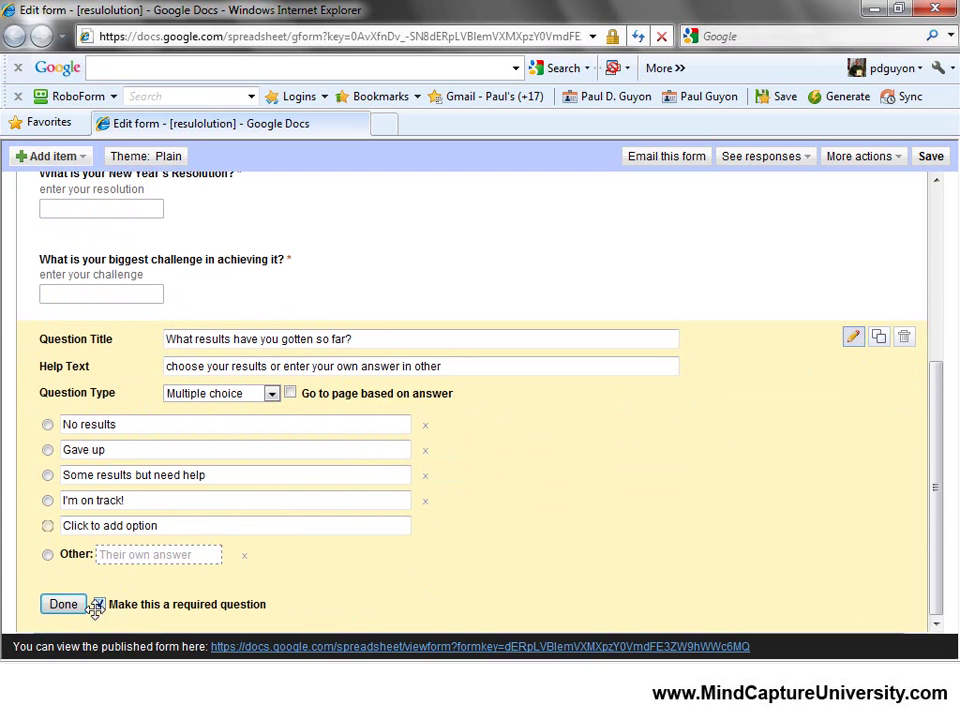
{"action": "left_click", "coordinate": [62, 604]}
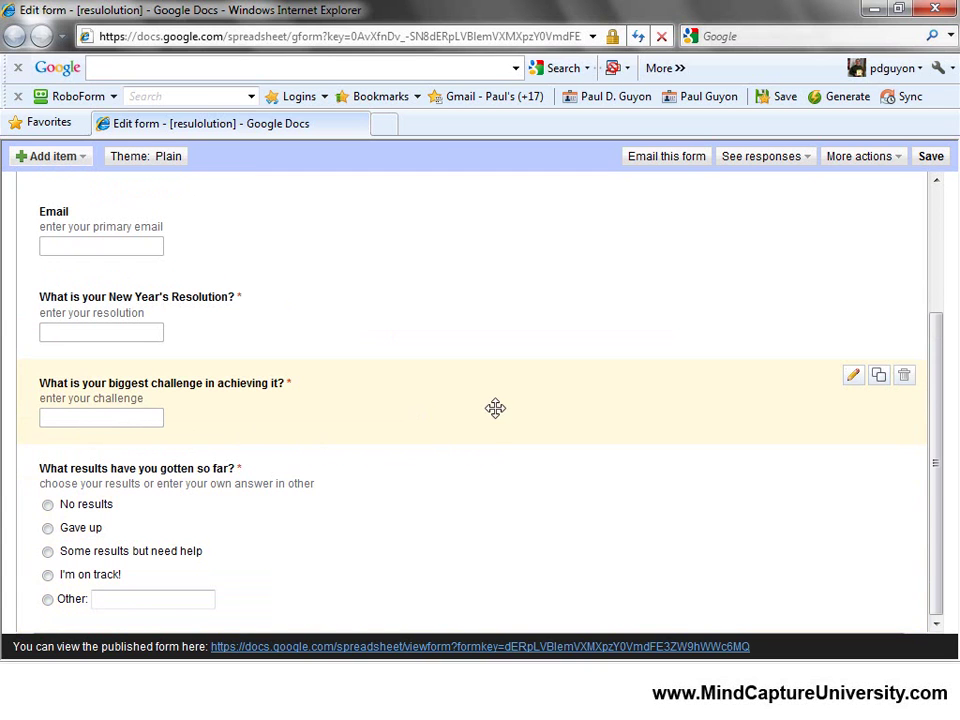
{"action": "scroll", "coordinate": [492, 432], "scroll_direction": "up", "scroll_amount": 3}
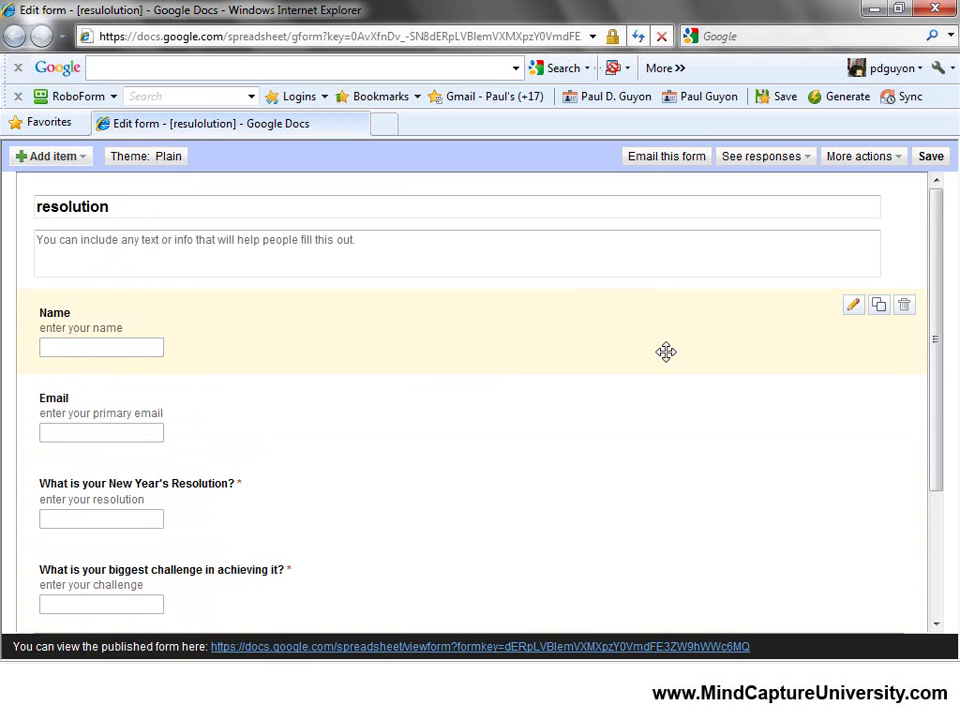
Extend the confirmation message to promise blog results and webinar contact, then save it.
{"action": "left_click", "coordinate": [893, 160]}
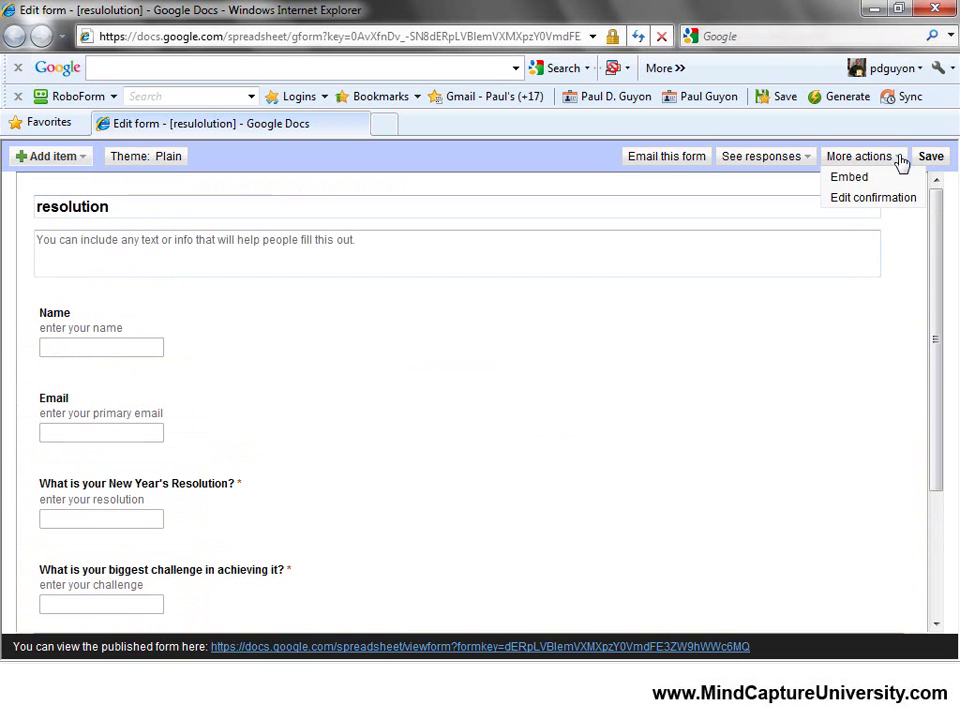
{"action": "left_click", "coordinate": [870, 198]}
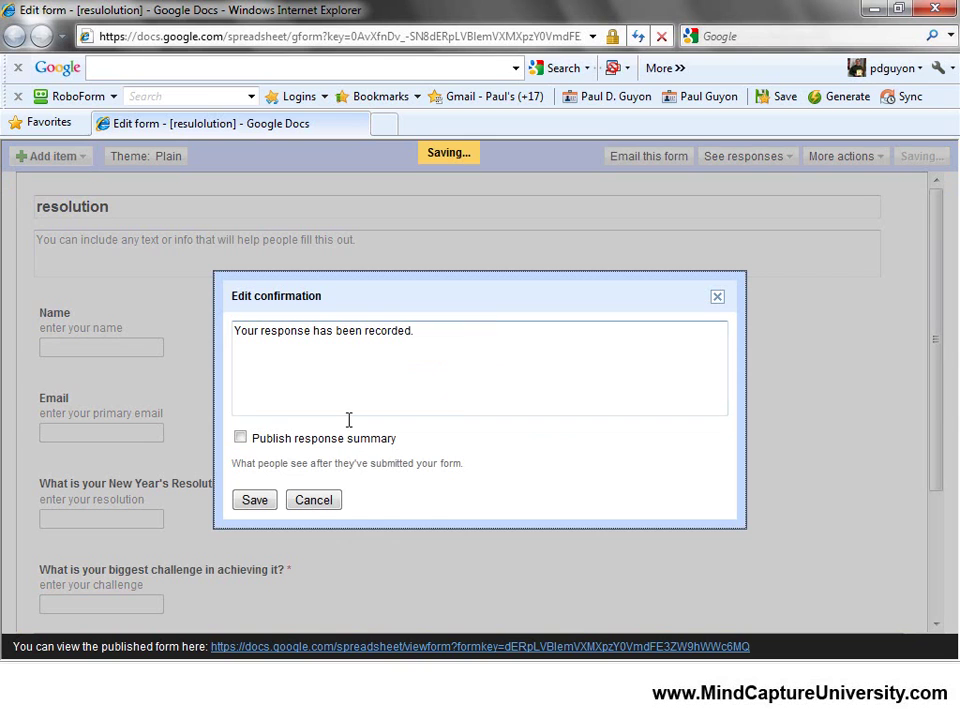
{"action": "left_click", "coordinate": [504, 331]}
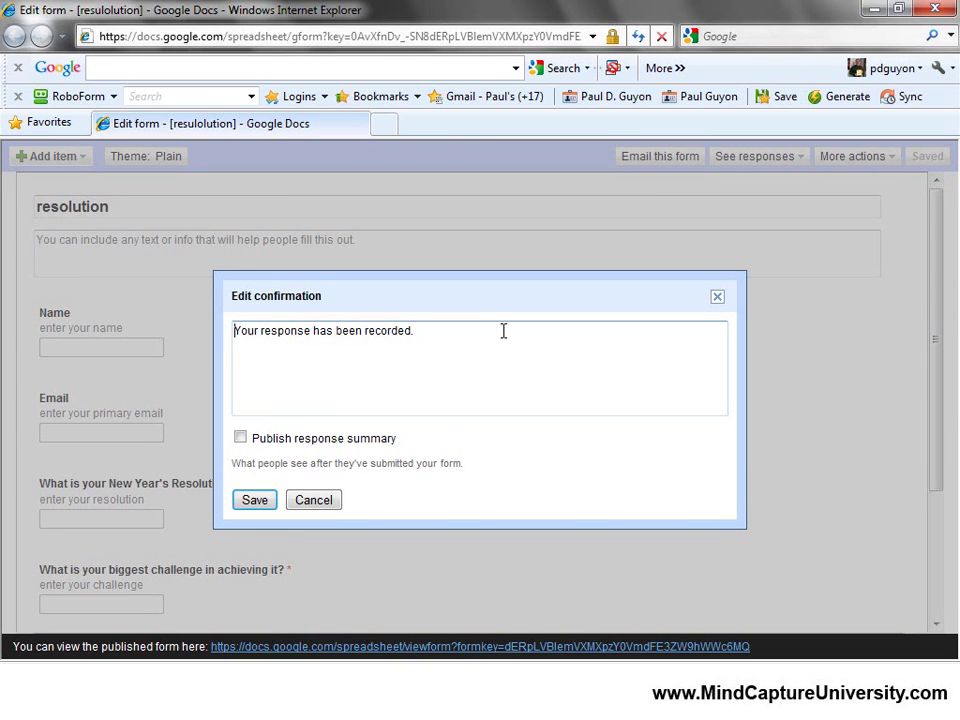
{"action": "key", "text": "Return"}
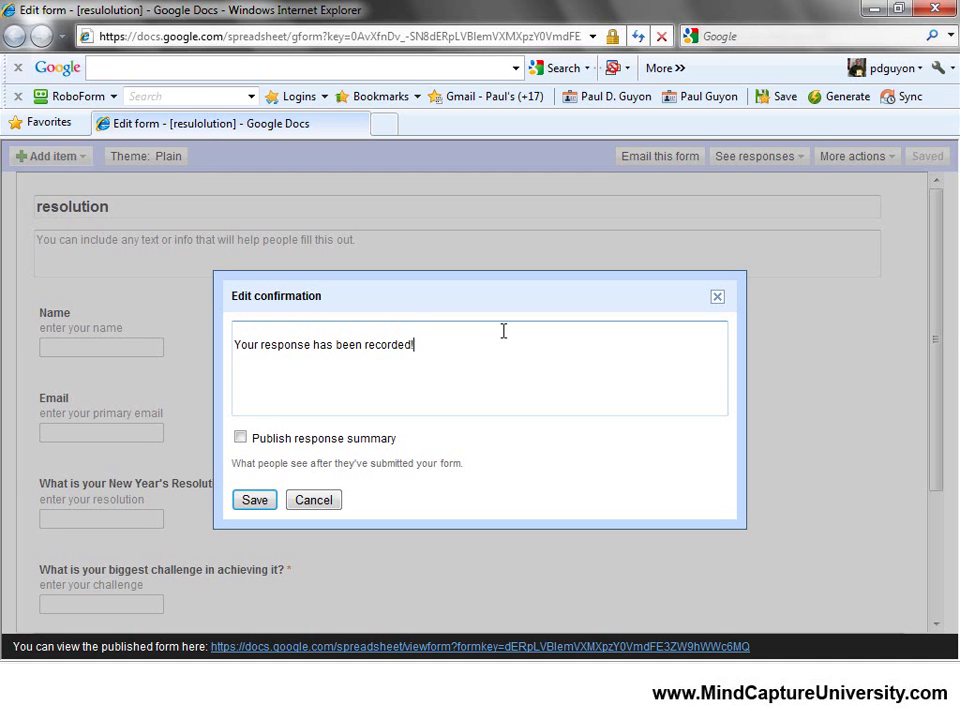
{"action": "key", "text": "BackSpace"}
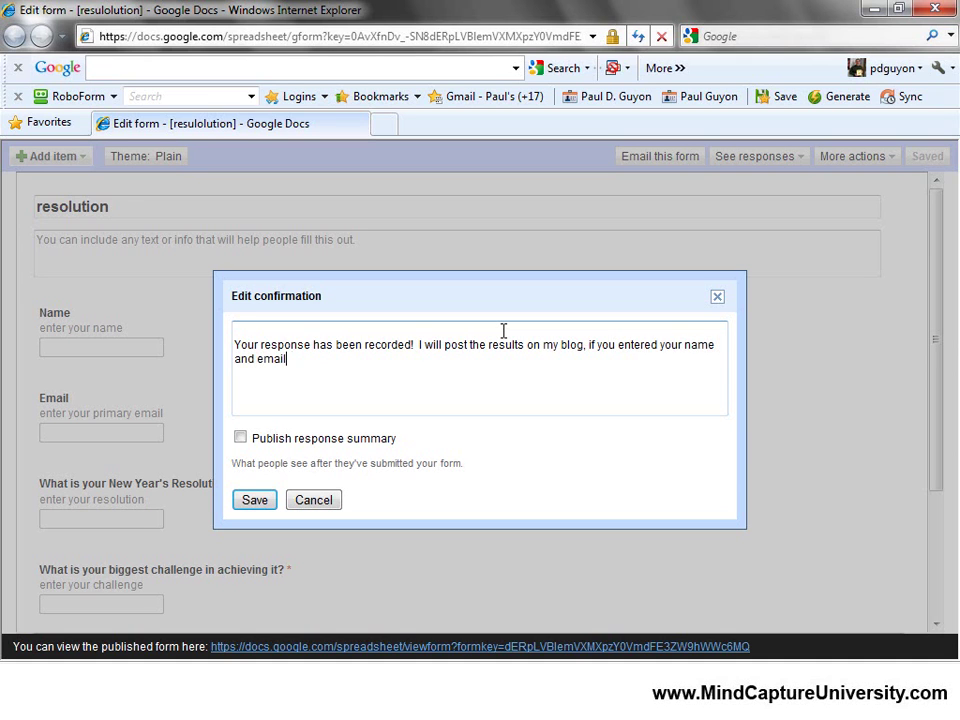
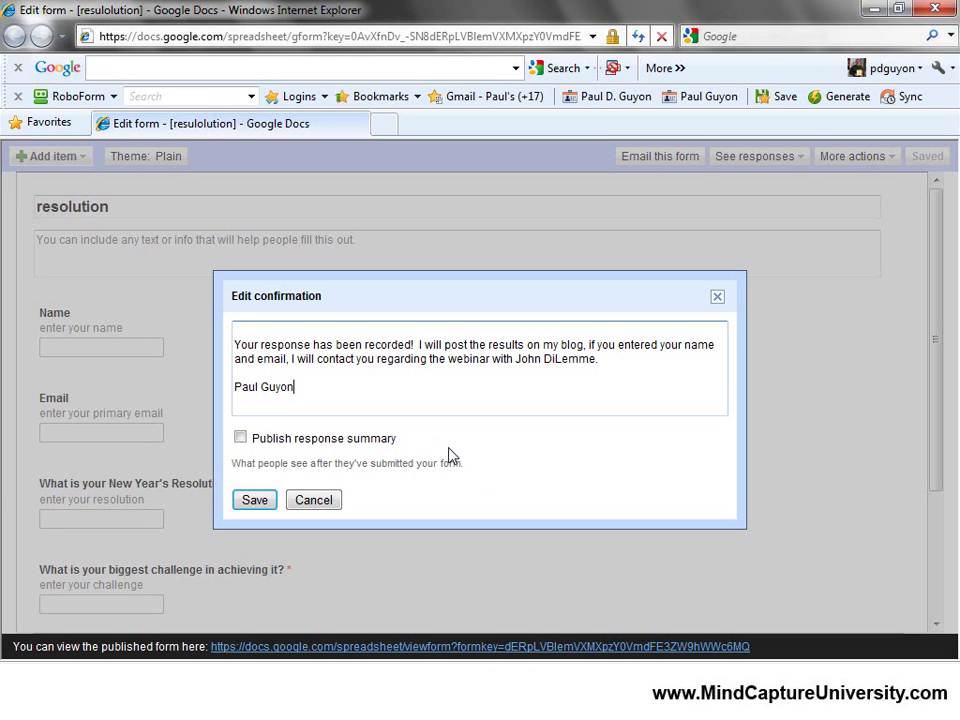
{"action": "left_click", "coordinate": [245, 506]}
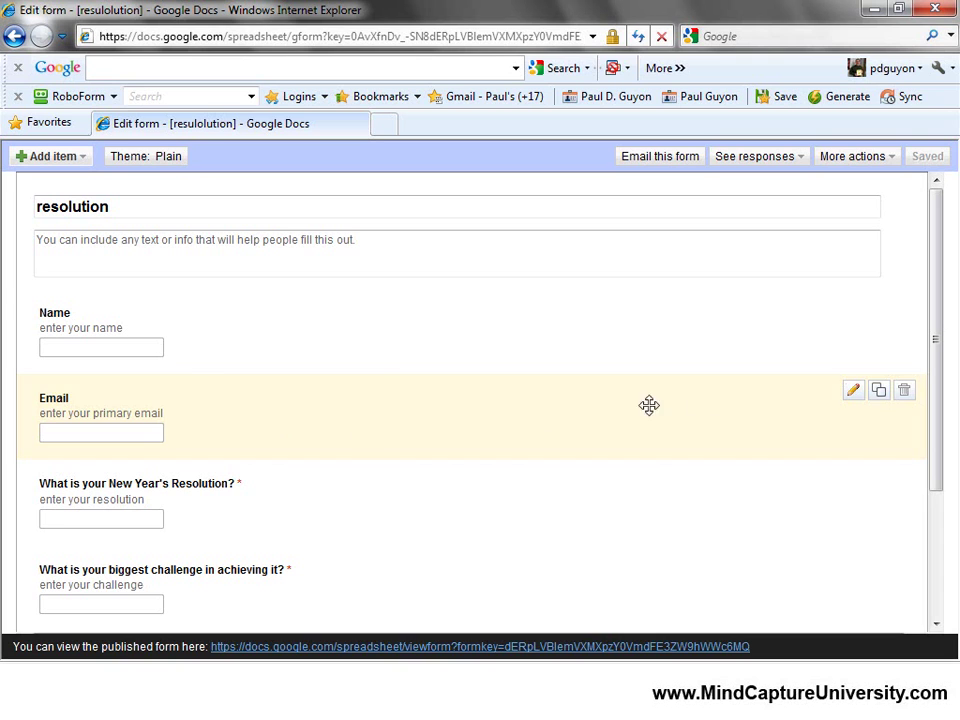
Append '(your information is safe with us, we won't SPAM you!)' to the Email help text and save.
{"action": "left_click", "coordinate": [853, 390]}
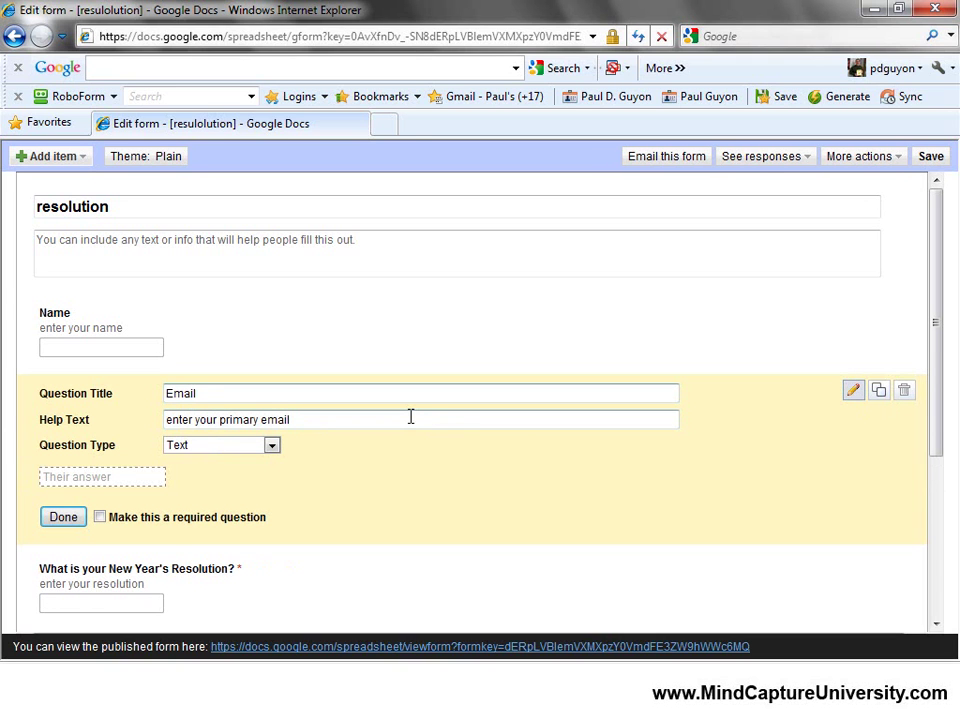
{"action": "type", "text": "(your information is"}
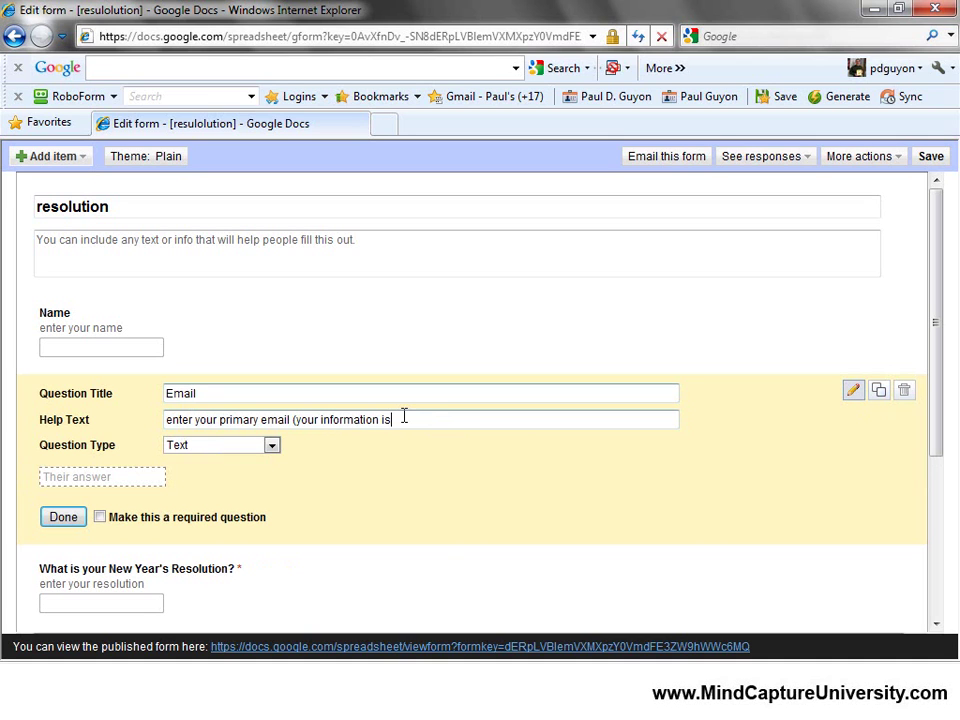
{"action": "type", "text": " safe with us,  we w"}
{"action": "type", "text": "on't"}
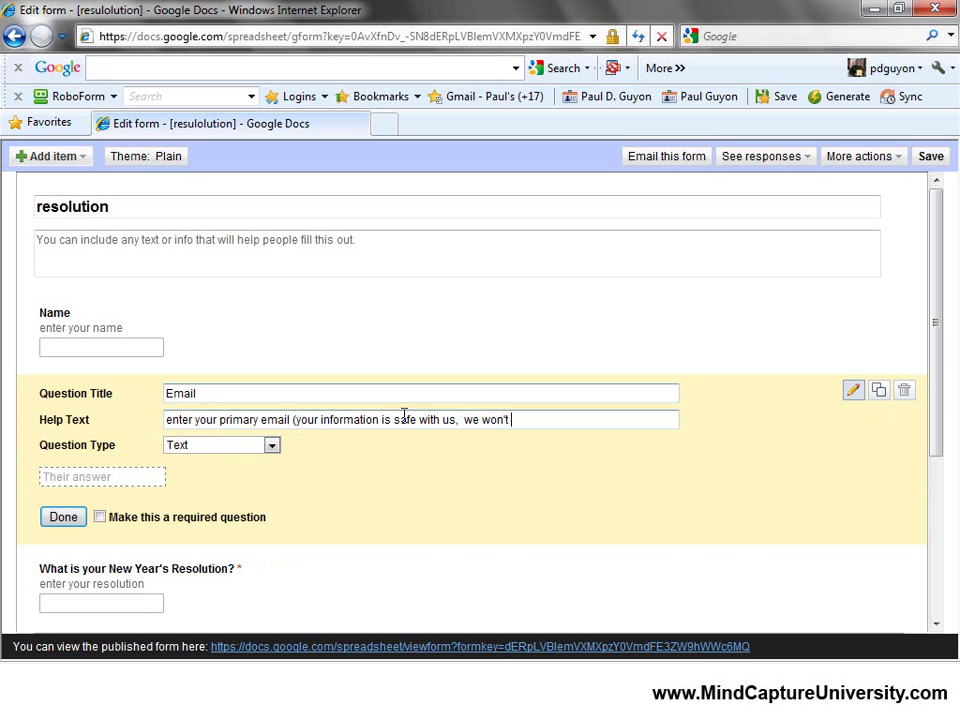
{"action": "type", "text": " SPAM you!"}
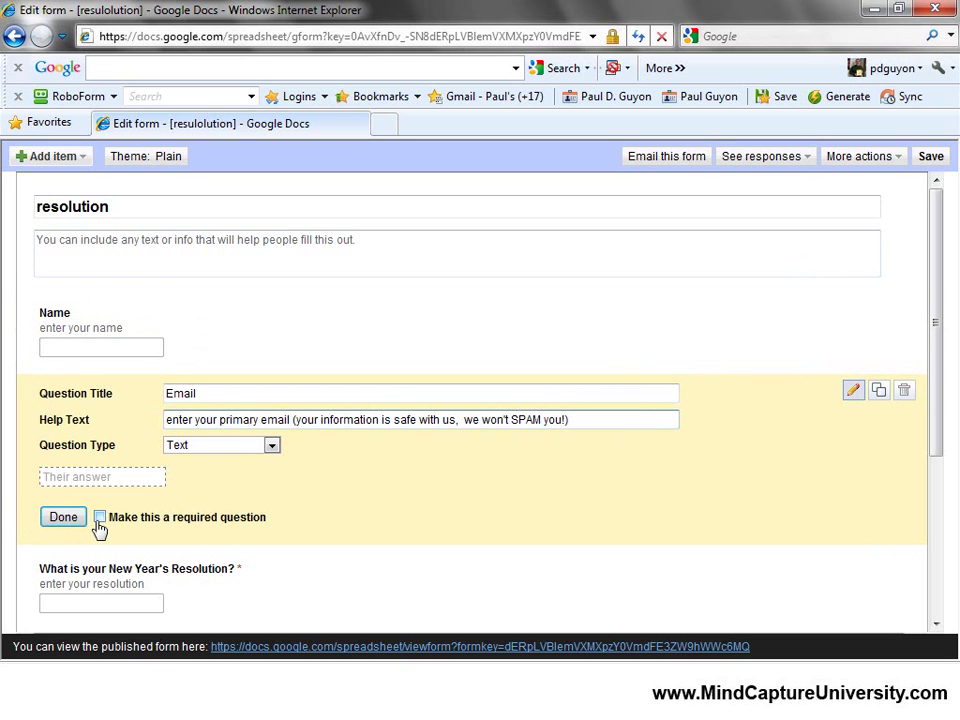
{"action": "left_click", "coordinate": [67, 519]}
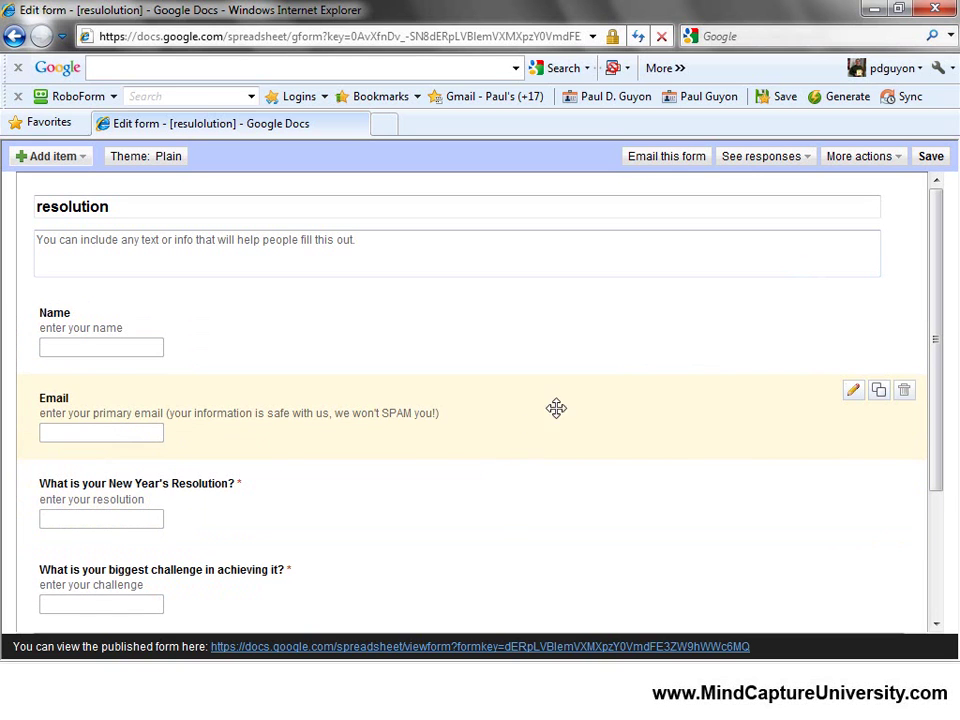
{"action": "left_click", "coordinate": [930, 158]}
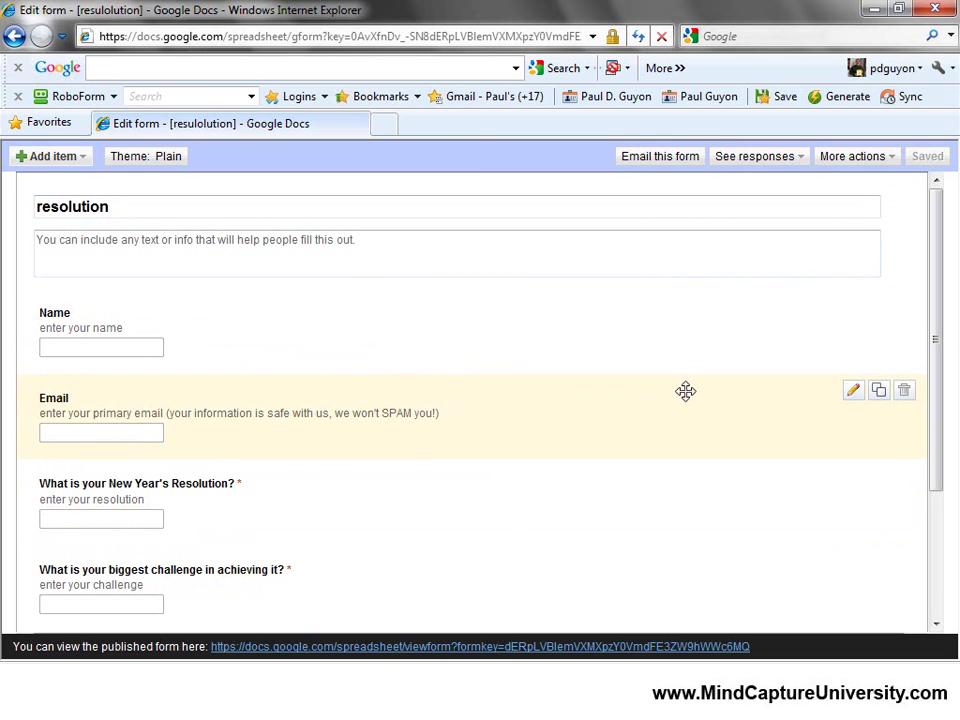
Copy the form's iframe embed code and paste it into Notepad.
{"action": "left_click", "coordinate": [893, 160]}
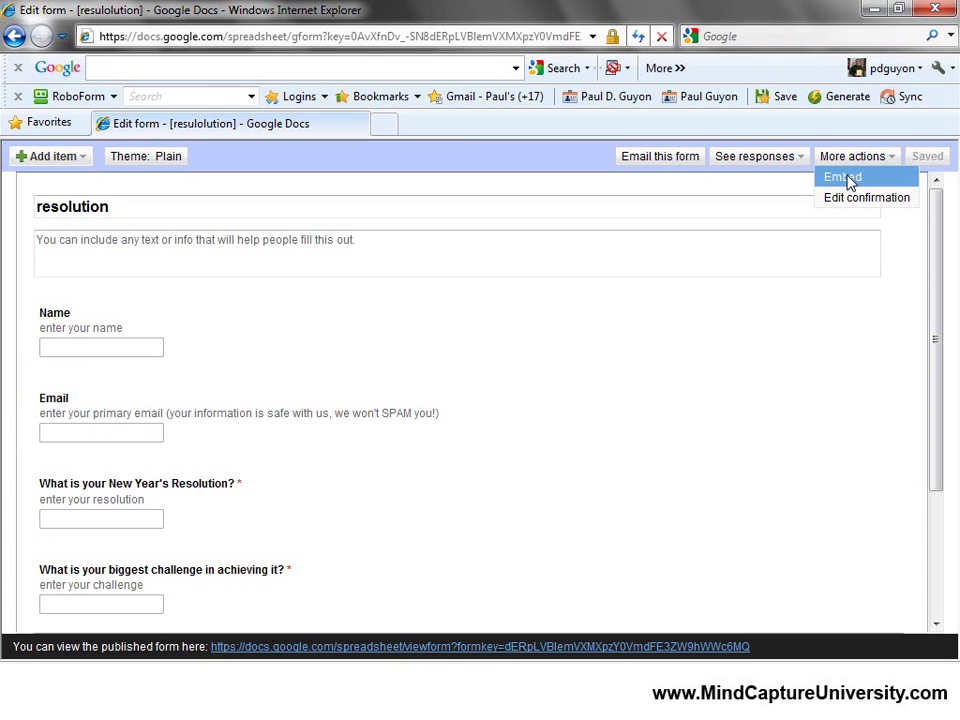
{"action": "left_click", "coordinate": [845, 179]}
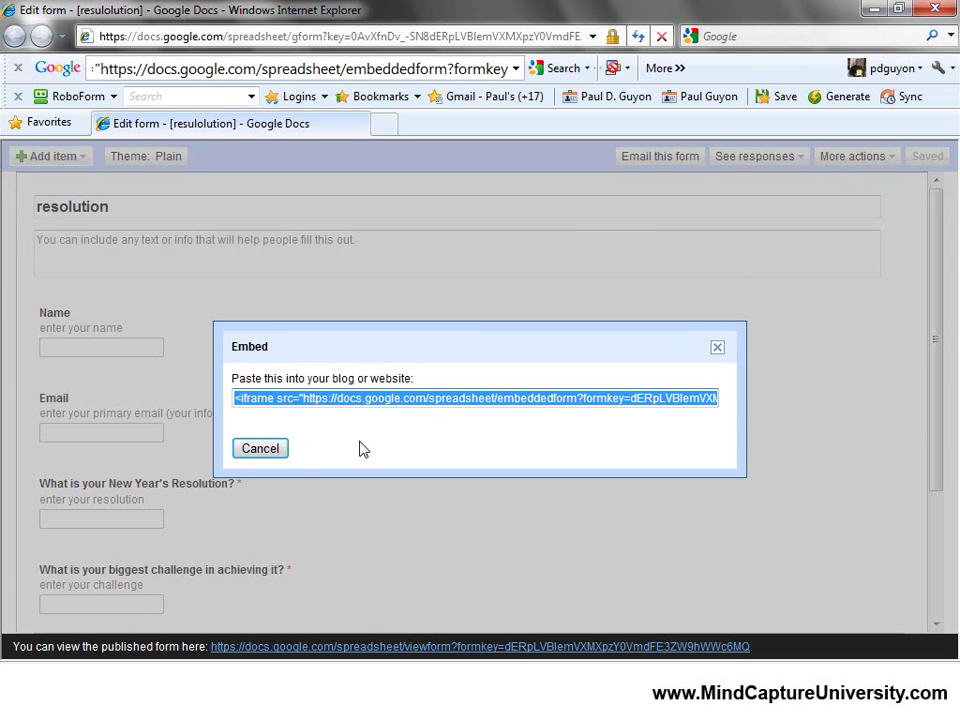
{"action": "left_click", "coordinate": [719, 348]}
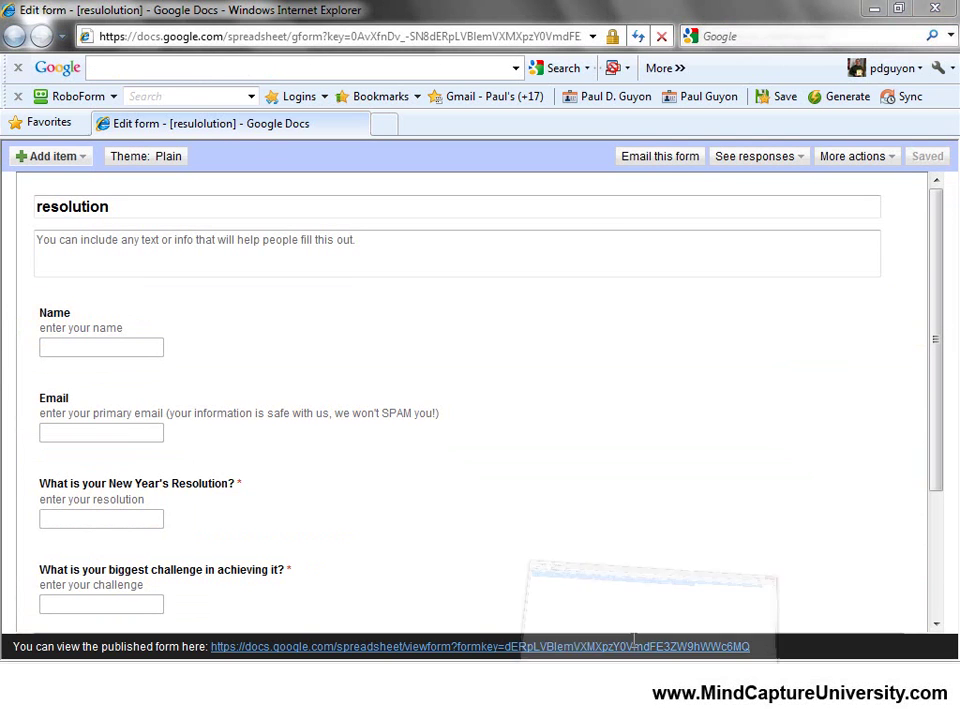
{"action": "key", "text": "alt+Tab"}
{"action": "type", "text": "<iframe src=\"https://docs.google.com/spreadsheet/embeddedform?formkey=dERpLVBlemVXMXpzY0VmdFE3ZW9hWWc6MQ\" width=\"760\" height=\"790\" frameborder=\"0\" marginheight=\"0\" marginwidth=\"0\">Loading...</iframe>"}
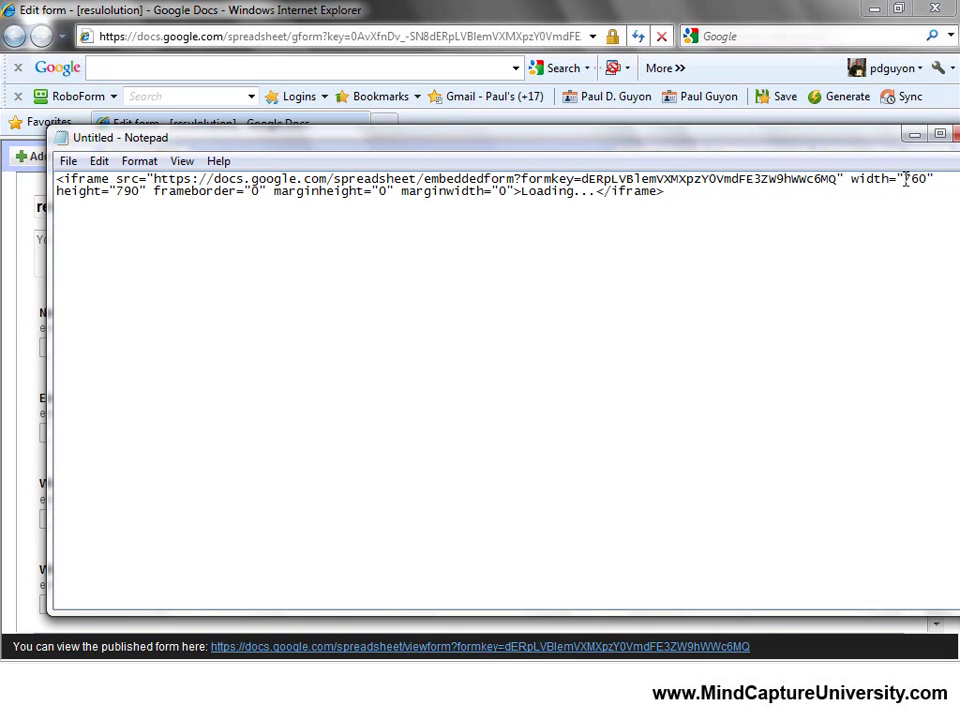
Change the iframe width in the embed code to 300.
{"action": "left_click", "coordinate": [905, 179]}
{"action": "type", "text": "300"}
{"action": "key", "text": "Delete"}
Select all the embed code, then minimize Notepad and the form editor window.
{"action": "left_click_drag", "start_coordinate": [761, 141], "coordinate": [845, 193]}
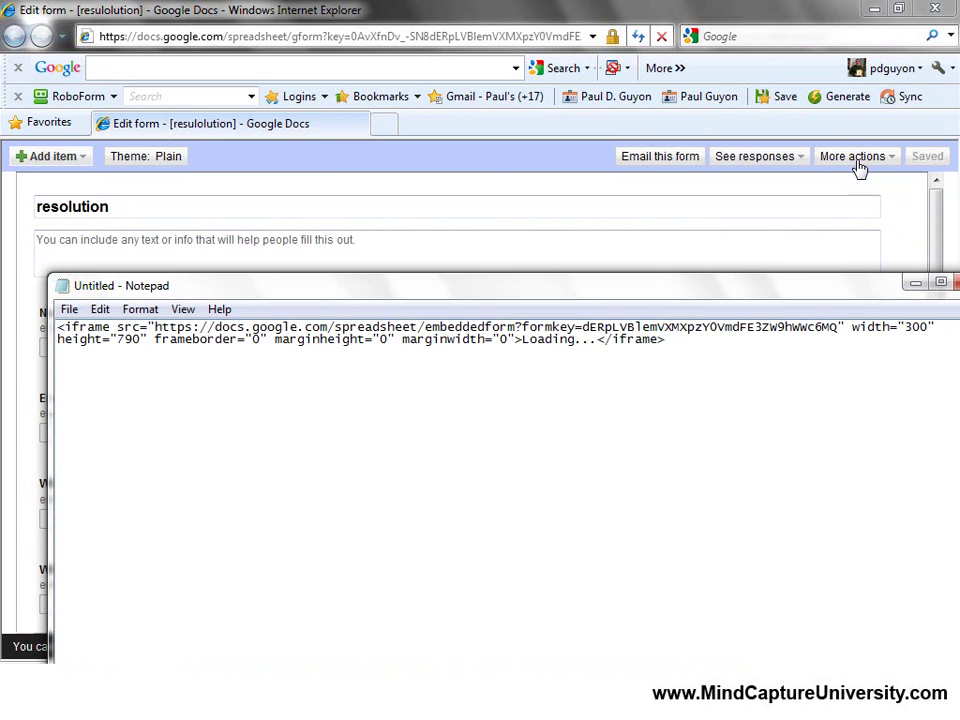
{"action": "left_click_drag", "start_coordinate": [833, 289], "coordinate": [811, 245]}
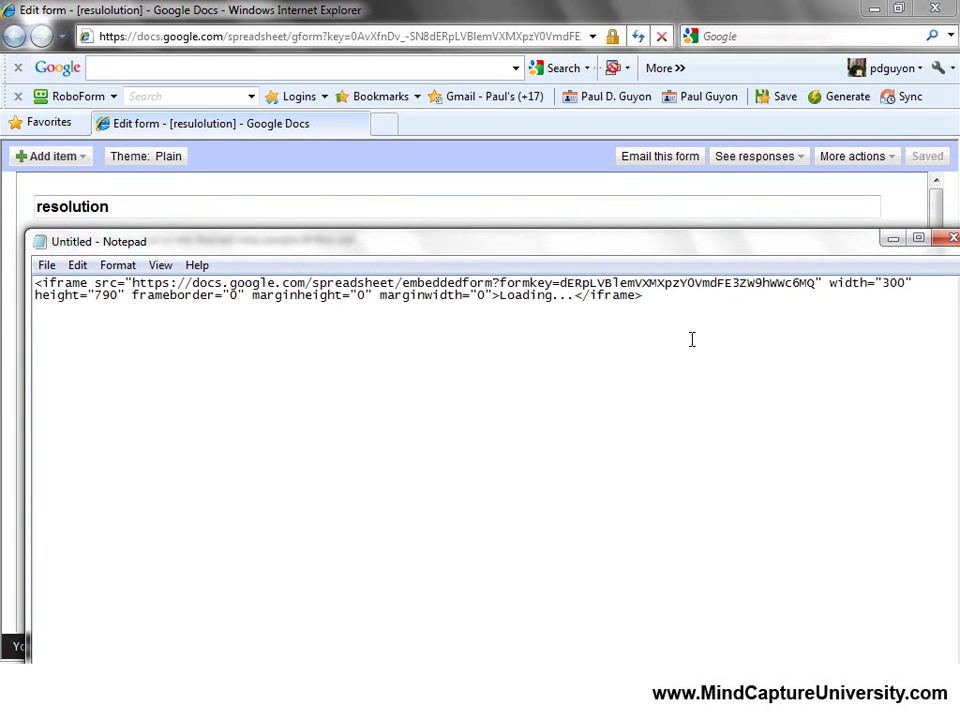
{"action": "key", "text": "ctrl+a"}
{"action": "key", "text": "ctrl+c"}
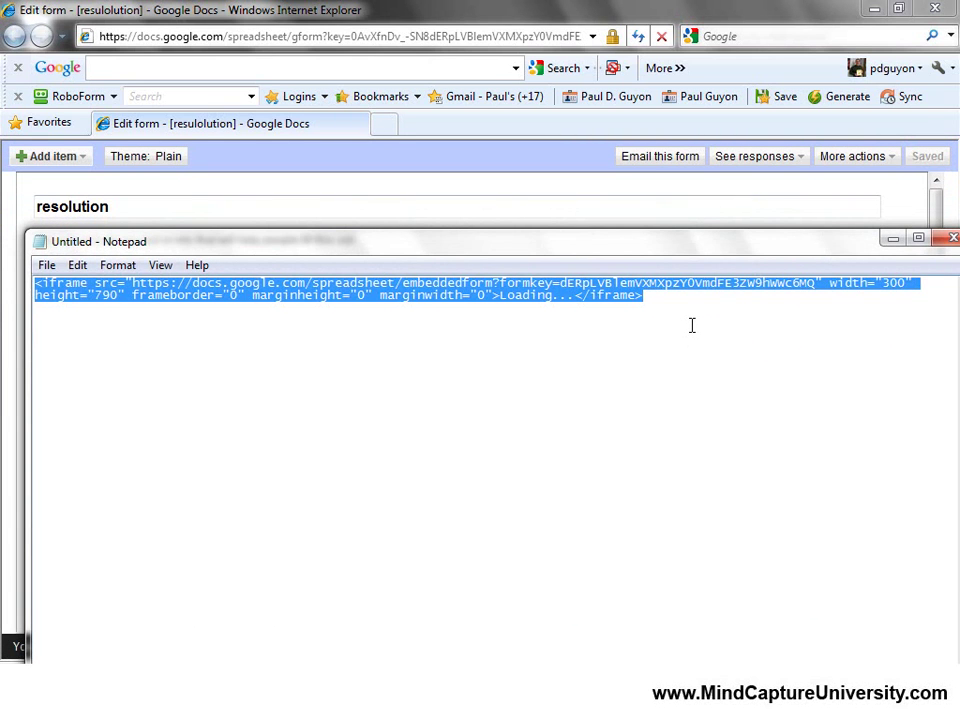
{"action": "left_click", "coordinate": [892, 239]}
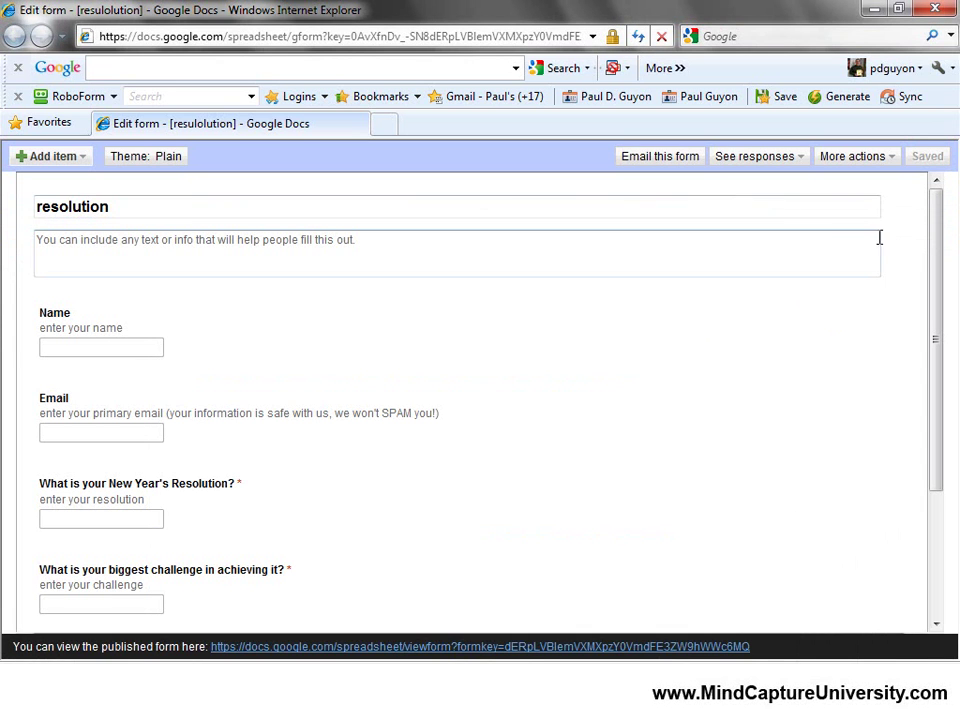
{"action": "left_click", "coordinate": [873, 10]}
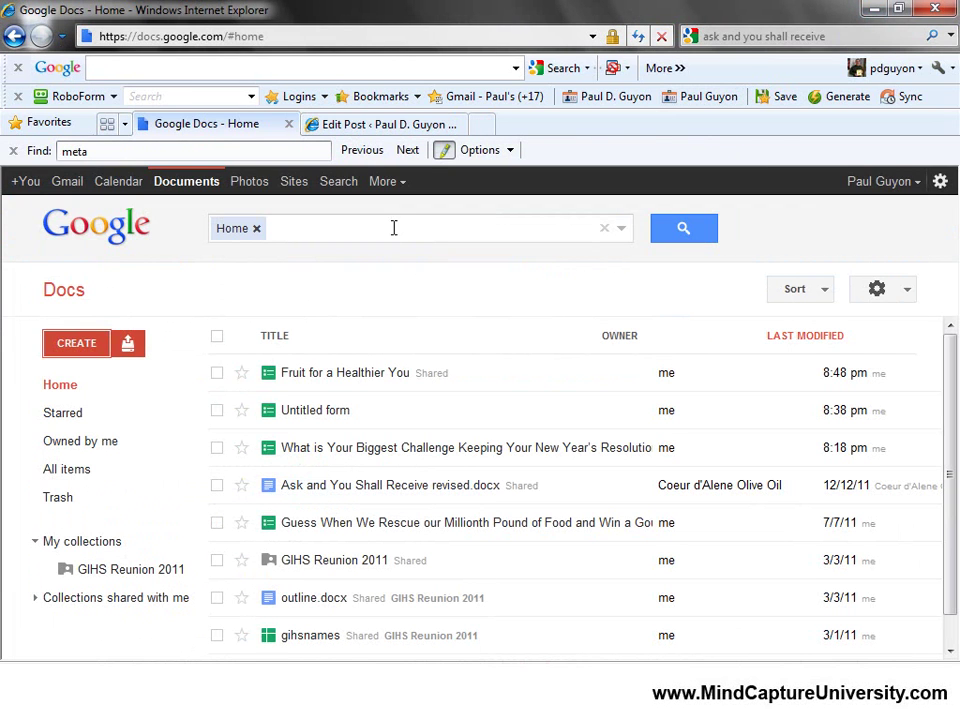
Paste the iframe embed code on the last line of the WordPress post and update it.
{"action": "left_click", "coordinate": [390, 127]}
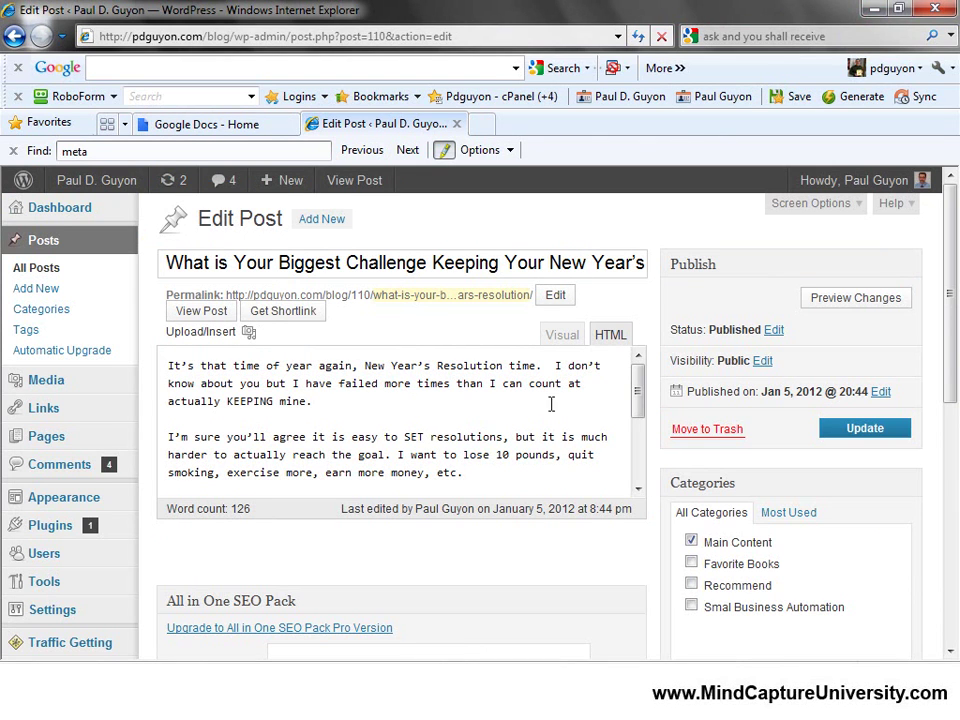
{"action": "left_click_drag", "start_coordinate": [638, 393], "coordinate": [630, 454]}
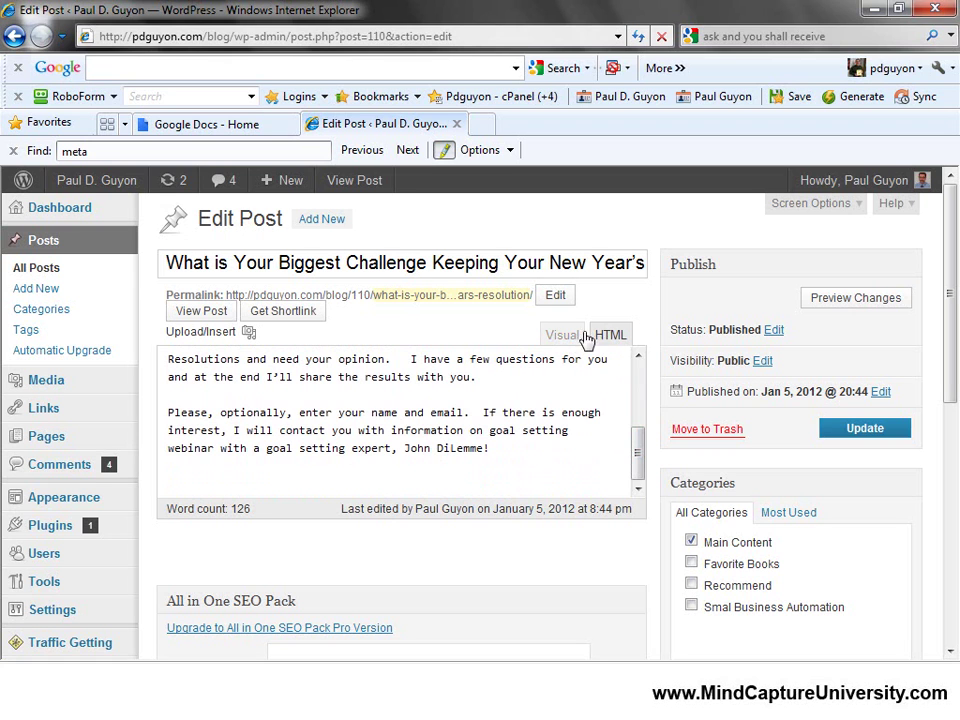
{"action": "scroll", "coordinate": [617, 343], "scroll_direction": "up", "scroll_amount": 1}
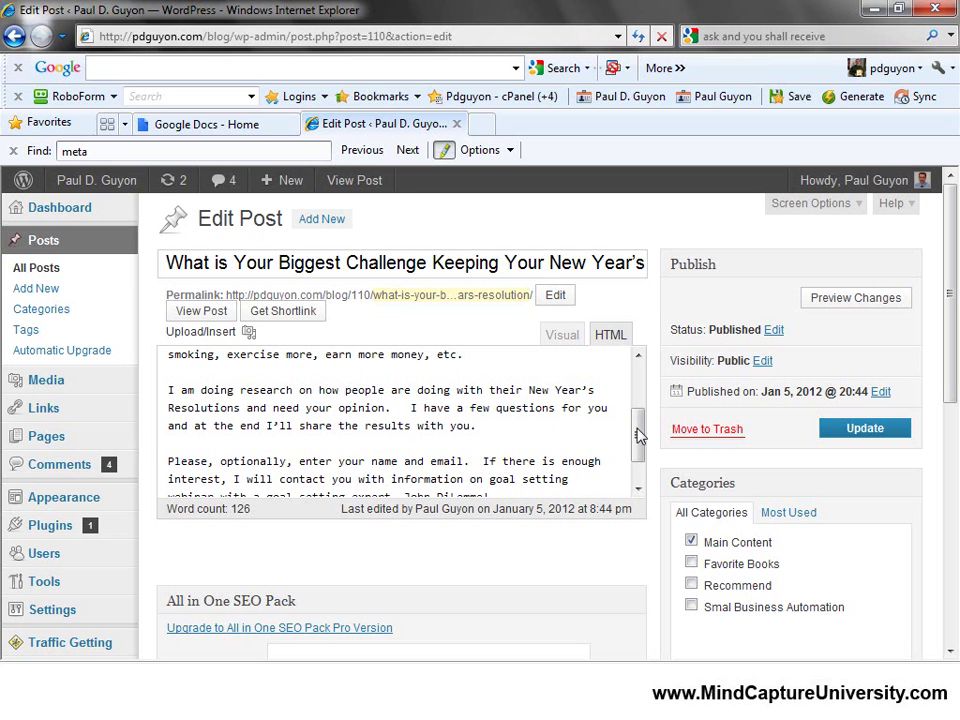
{"action": "scroll", "coordinate": [636, 435], "scroll_direction": "down", "scroll_amount": 1}
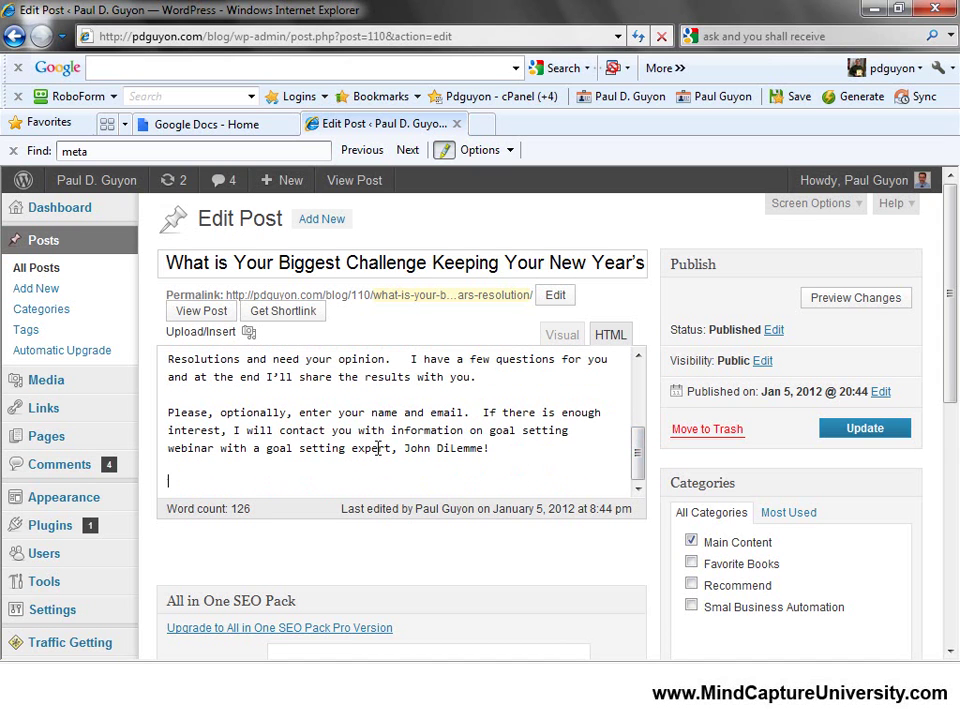
{"action": "left_click", "coordinate": [174, 478]}
{"action": "key", "text": "ctrl+v"}
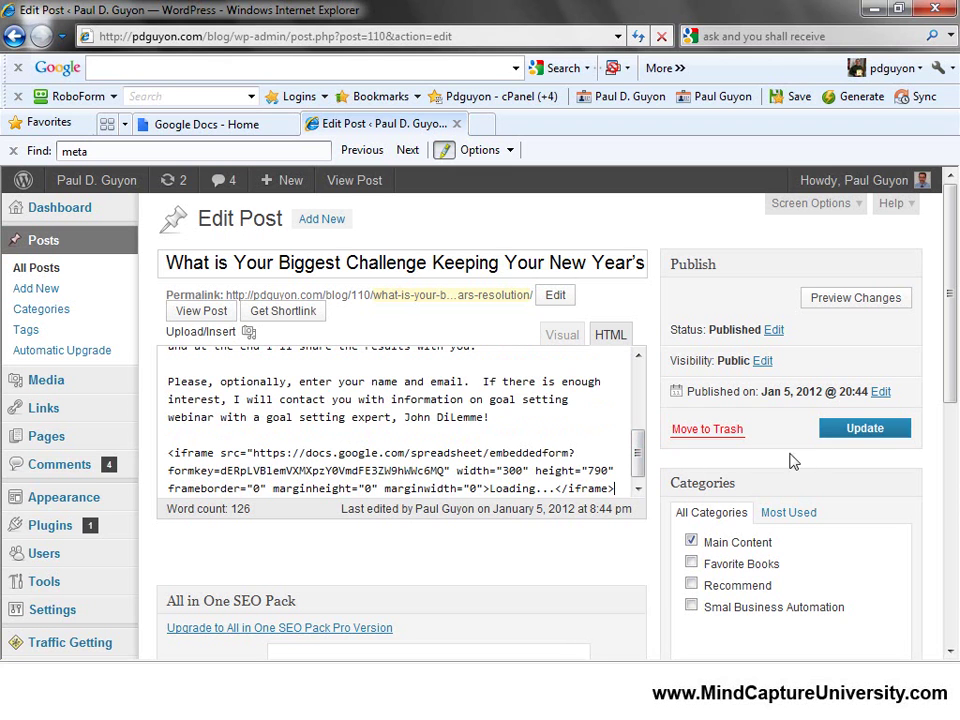
{"action": "left_click", "coordinate": [880, 430]}
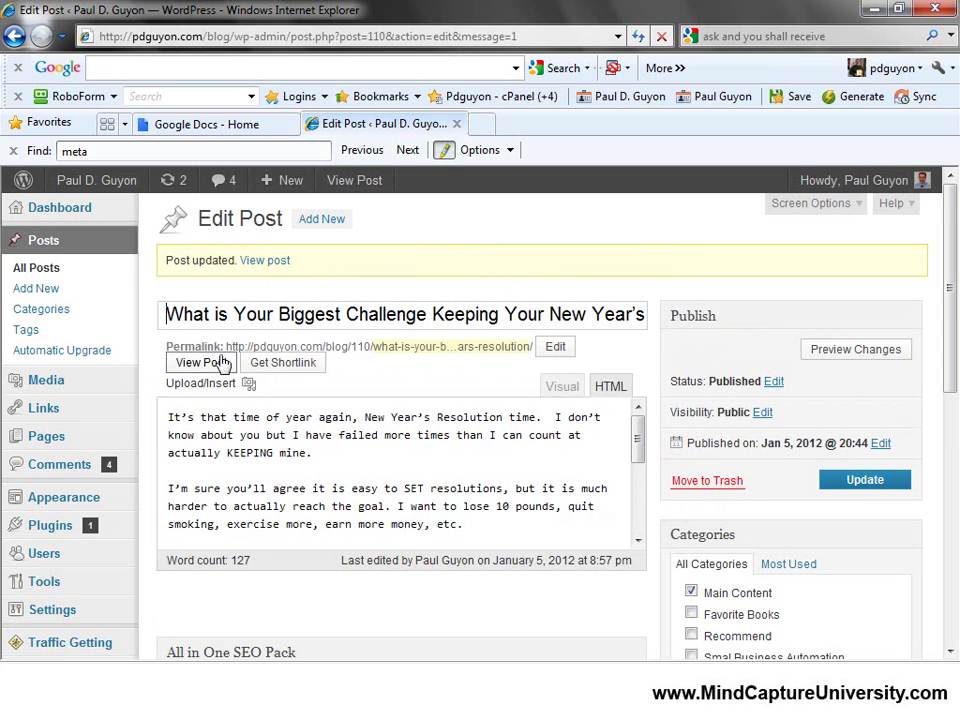
Open the published post in a new tab and scroll through the embedded resolution form.
{"action": "right_click", "coordinate": [212, 368]}
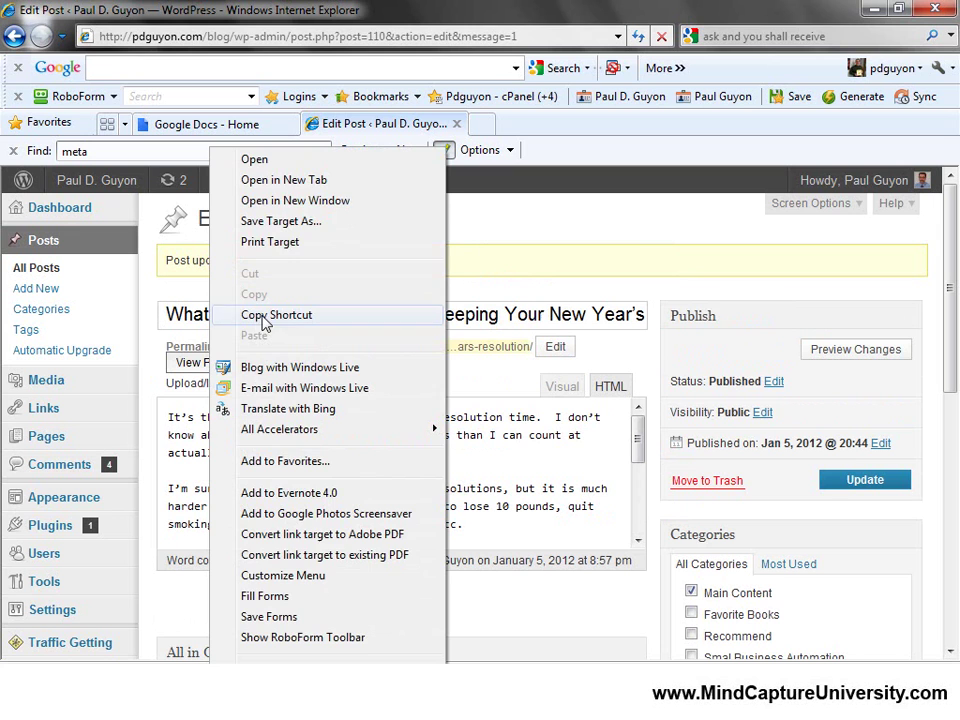
{"action": "left_click", "coordinate": [303, 181]}
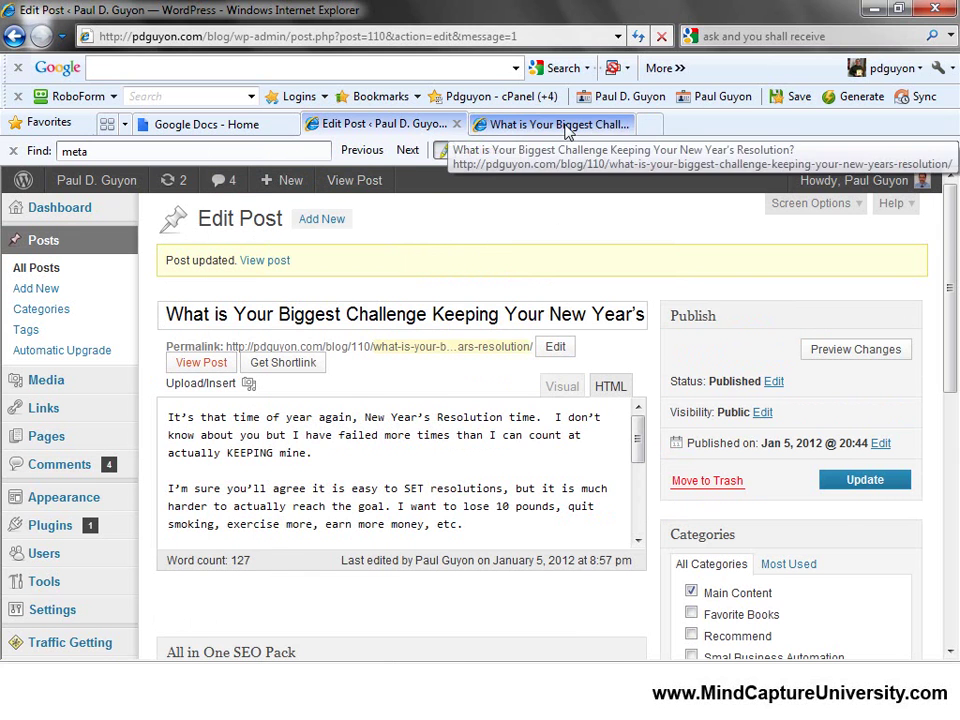
{"action": "left_click", "coordinate": [560, 125]}
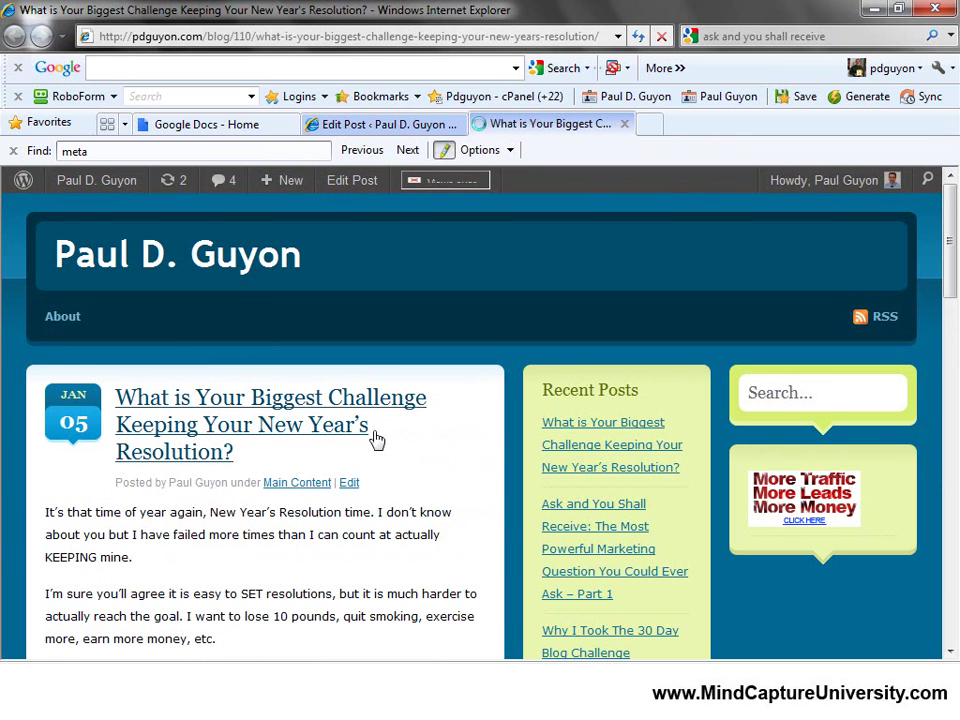
{"action": "scroll", "coordinate": [375, 447], "scroll_direction": "down", "scroll_amount": 3}
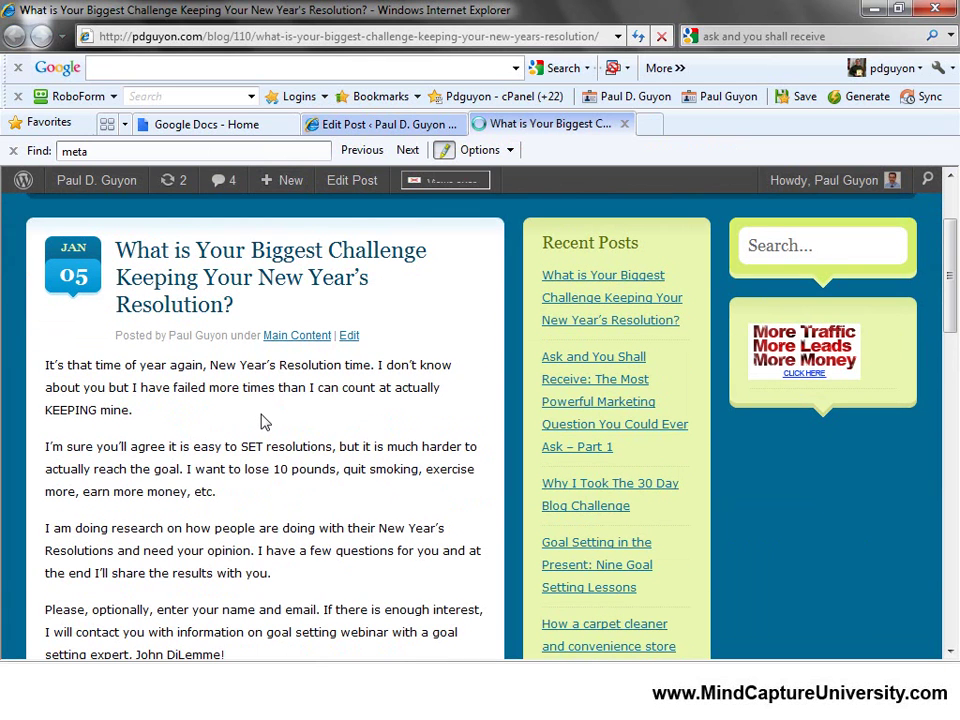
{"action": "scroll", "coordinate": [143, 360], "scroll_direction": "down", "scroll_amount": 6}
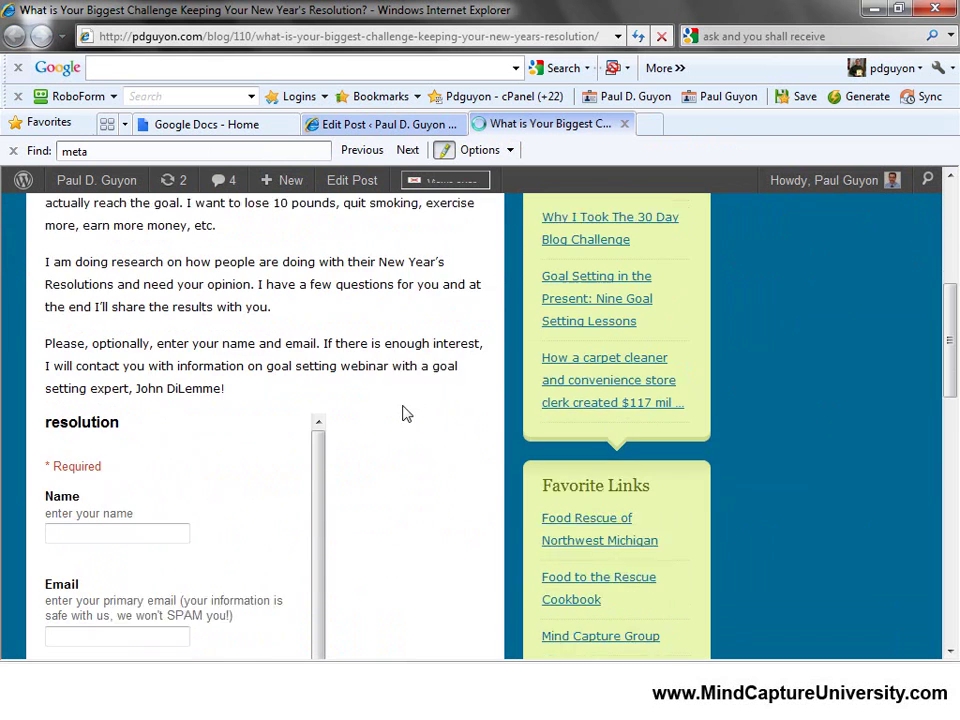
{"action": "scroll", "coordinate": [448, 445], "scroll_direction": "down", "scroll_amount": 2}
{"action": "scroll", "coordinate": [440, 450], "scroll_direction": "down", "scroll_amount": 2}
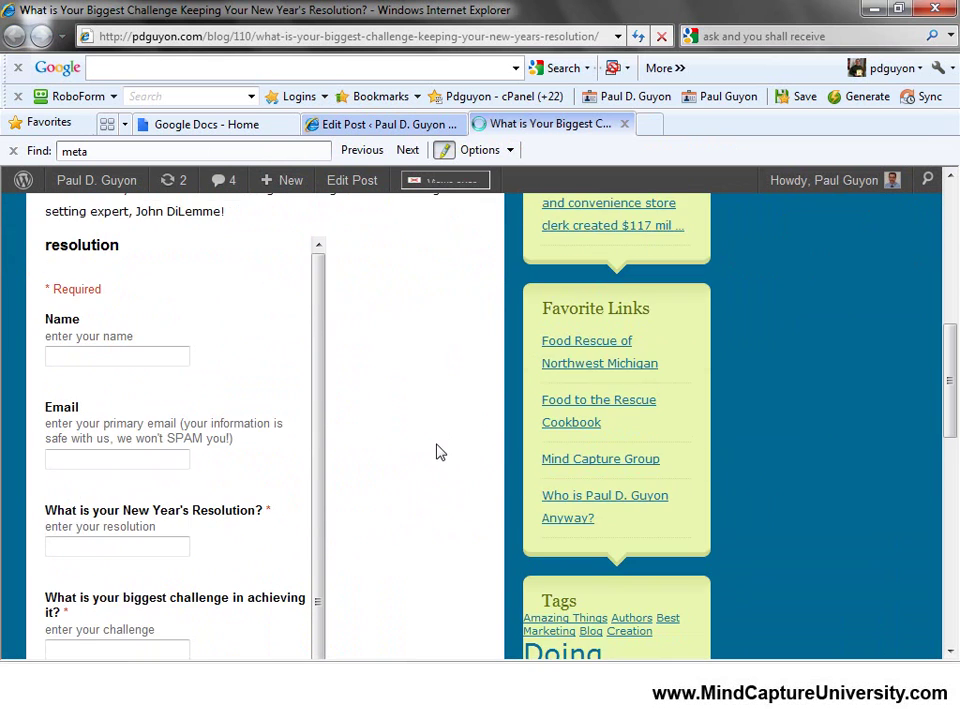
{"action": "scroll", "coordinate": [437, 452], "scroll_direction": "down", "scroll_amount": 5}
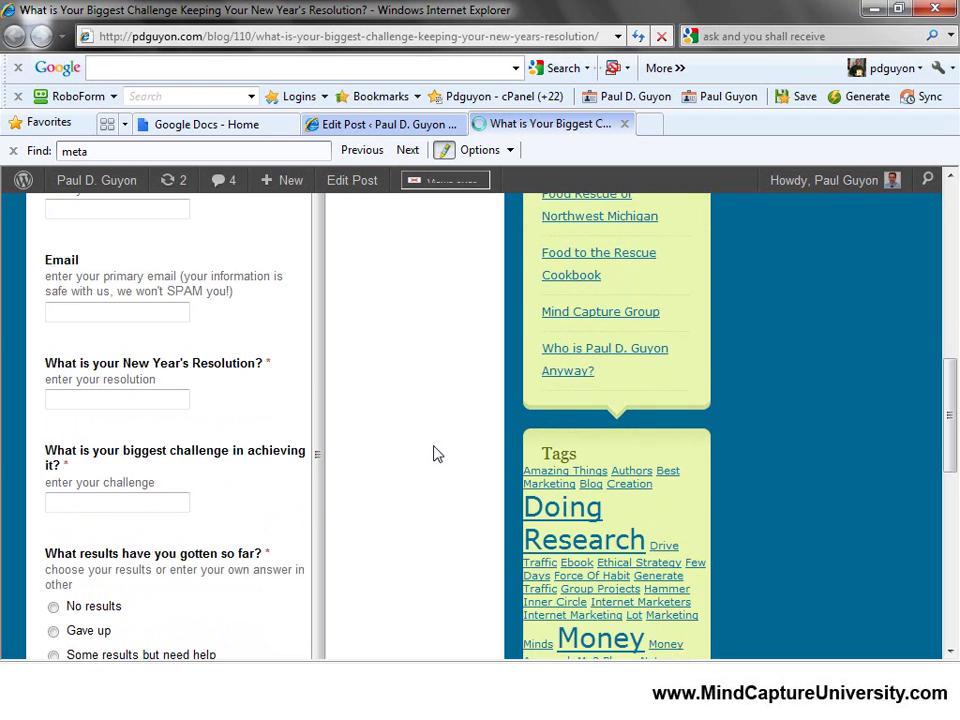
{"action": "scroll", "coordinate": [435, 454], "scroll_direction": "down", "scroll_amount": 3}
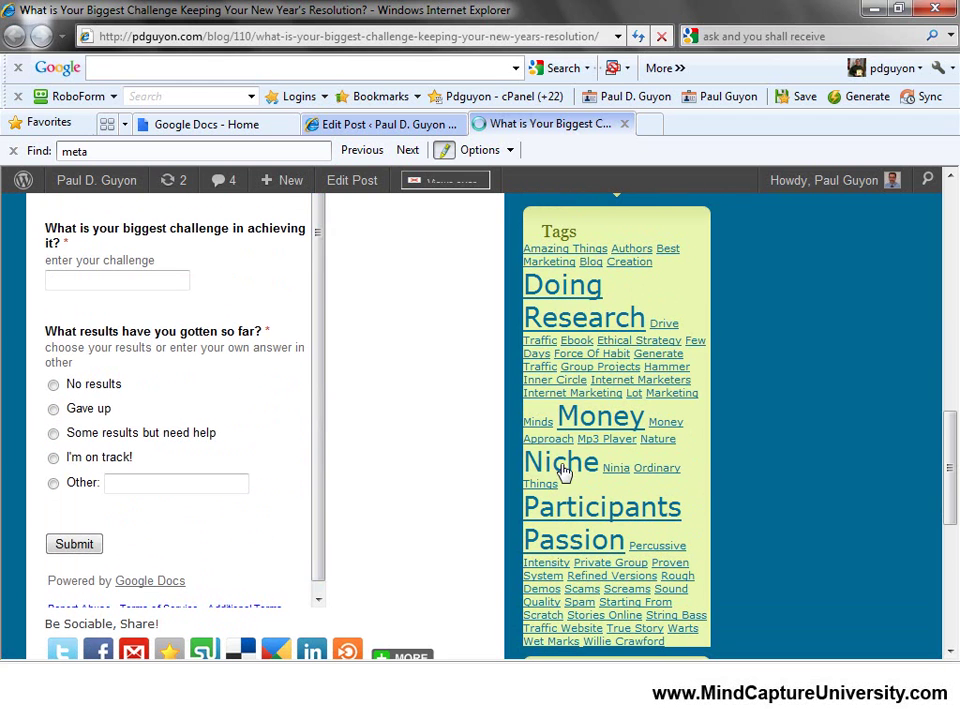
{"action": "scroll", "coordinate": [463, 459], "scroll_direction": "down", "scroll_amount": 3}
{"action": "scroll", "coordinate": [430, 445], "scroll_direction": "up", "scroll_amount": 10}
{"action": "scroll", "coordinate": [418, 453], "scroll_direction": "up", "scroll_amount": 2}
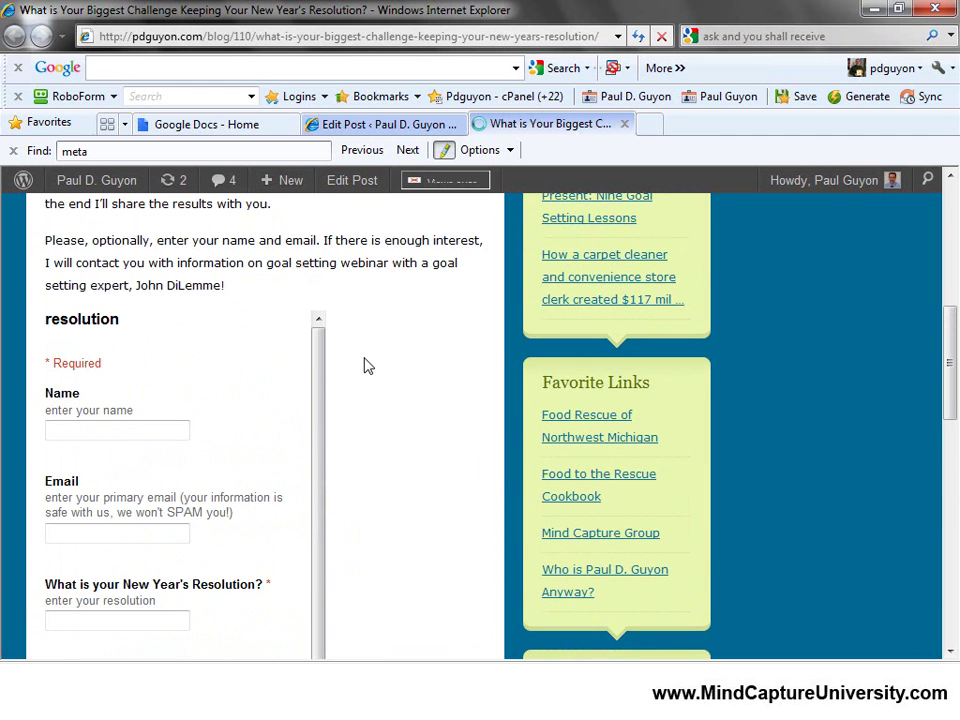
Enter a test name and email, resolution 'Lose weight' and challenge 'learn what to eat'.
{"action": "left_click", "coordinate": [97, 432]}
{"action": "key", "text": "Tab"}
{"action": "key", "text": "Tab"}
{"action": "scroll", "coordinate": [229, 542], "scroll_direction": "down", "scroll_amount": 1}
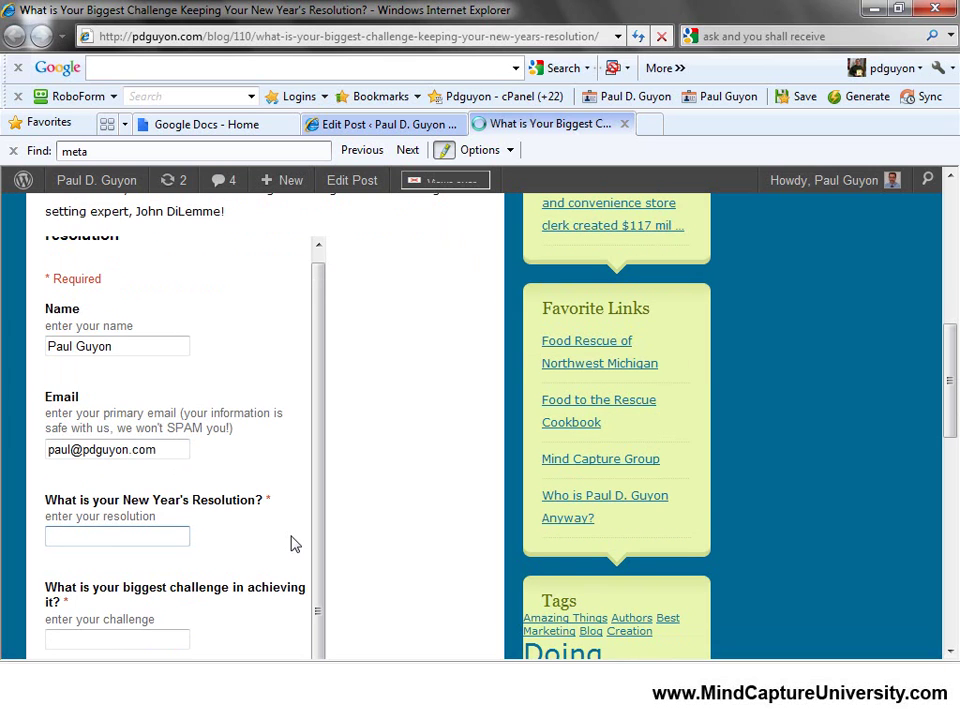
{"action": "type", "text": "Lowe weight"}
{"action": "key", "text": "Tab"}
{"action": "type", "text": "lea"}
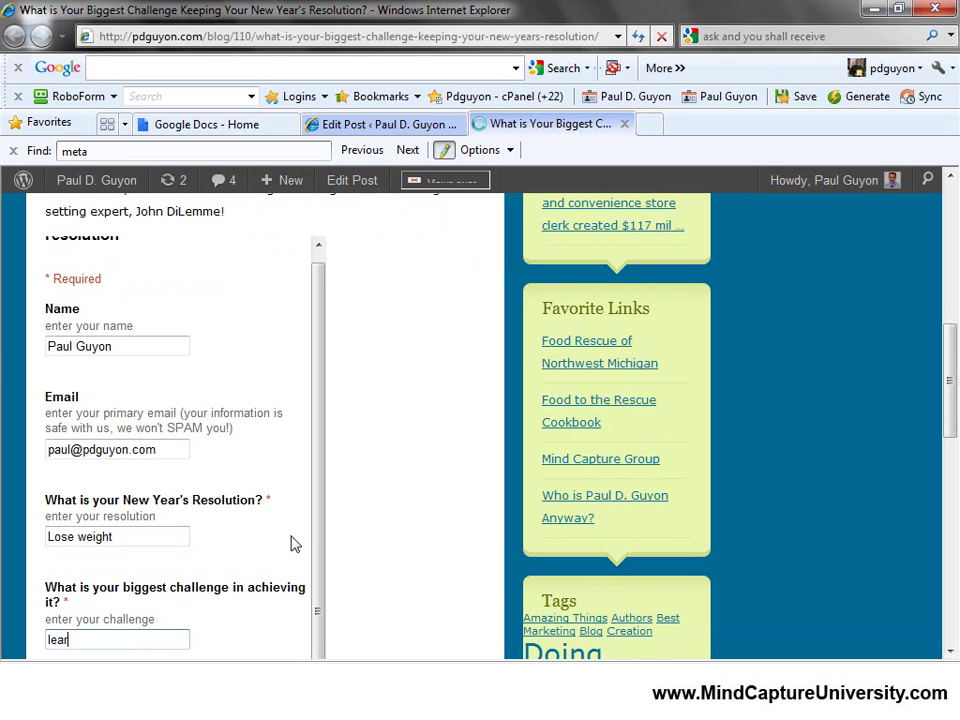
{"action": "type", "text": "rn what to eat"}
Choose 'Some results but need help' and submit the test response.
{"action": "scroll", "coordinate": [182, 530], "scroll_direction": "down", "scroll_amount": 3}
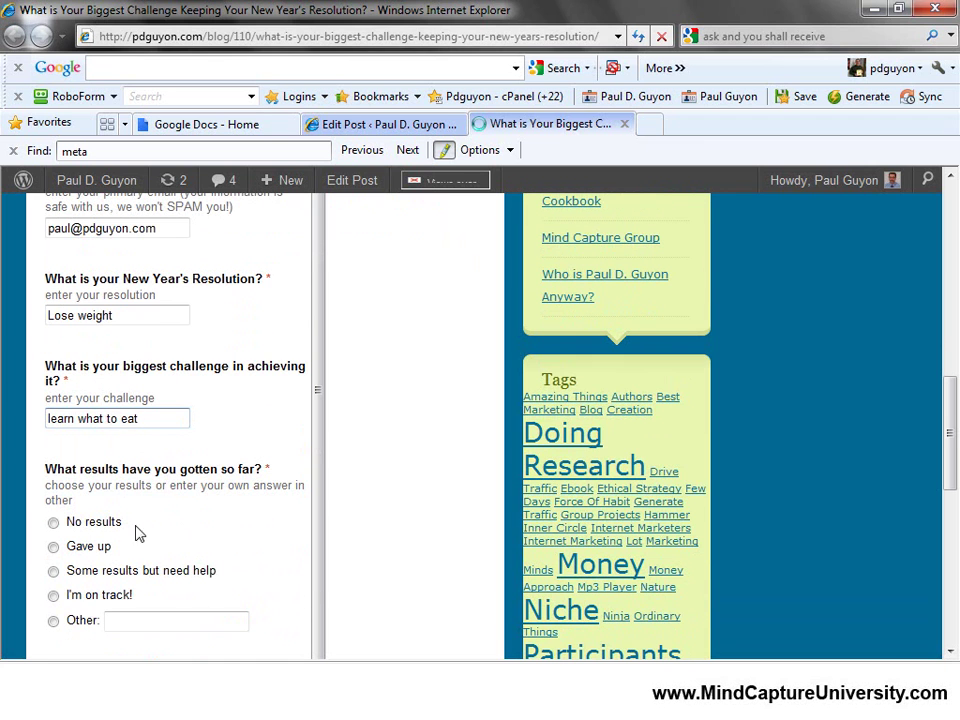
{"action": "left_click", "coordinate": [54, 572]}
{"action": "scroll", "coordinate": [227, 508], "scroll_direction": "down", "scroll_amount": 2}
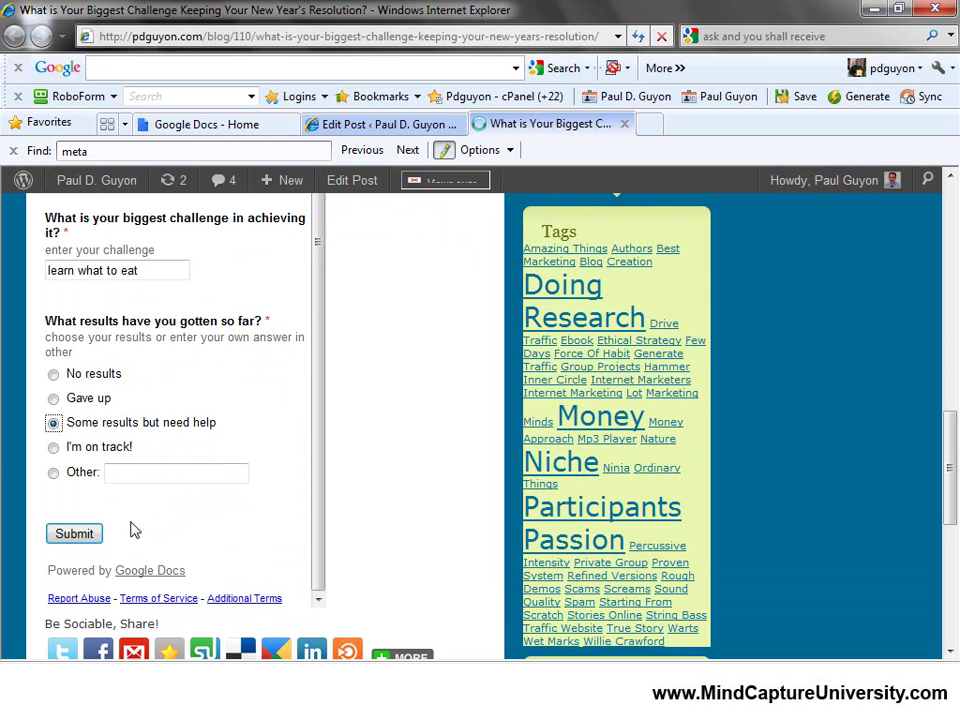
{"action": "left_click", "coordinate": [85, 536]}
{"action": "left_click", "coordinate": [86, 538]}
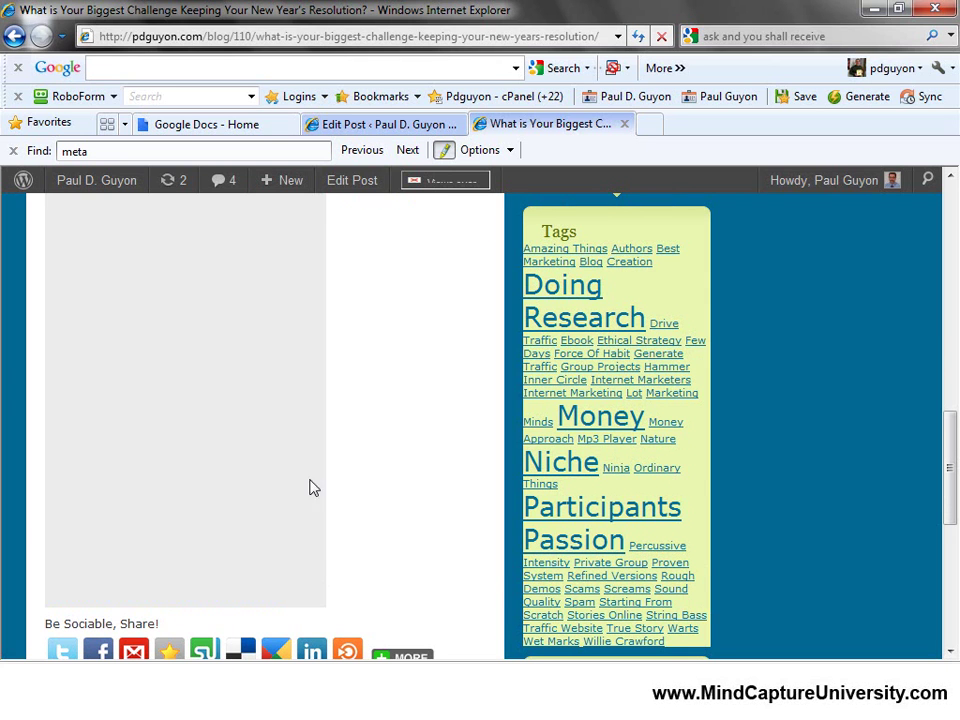
Select and then deselect the form's resolution heading text.
{"action": "scroll", "coordinate": [415, 561], "scroll_direction": "up", "scroll_amount": 5}
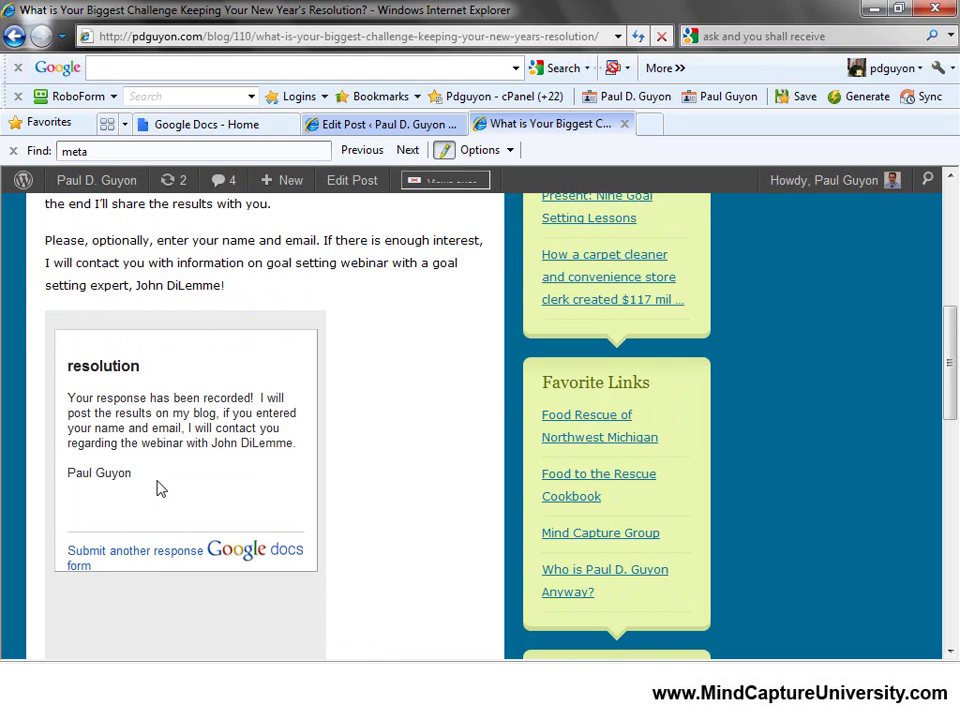
{"action": "double_click", "coordinate": [103, 366]}
{"action": "left_click_drag", "start_coordinate": [103, 370], "coordinate": [172, 385]}
{"action": "double_click", "coordinate": [118, 366]}
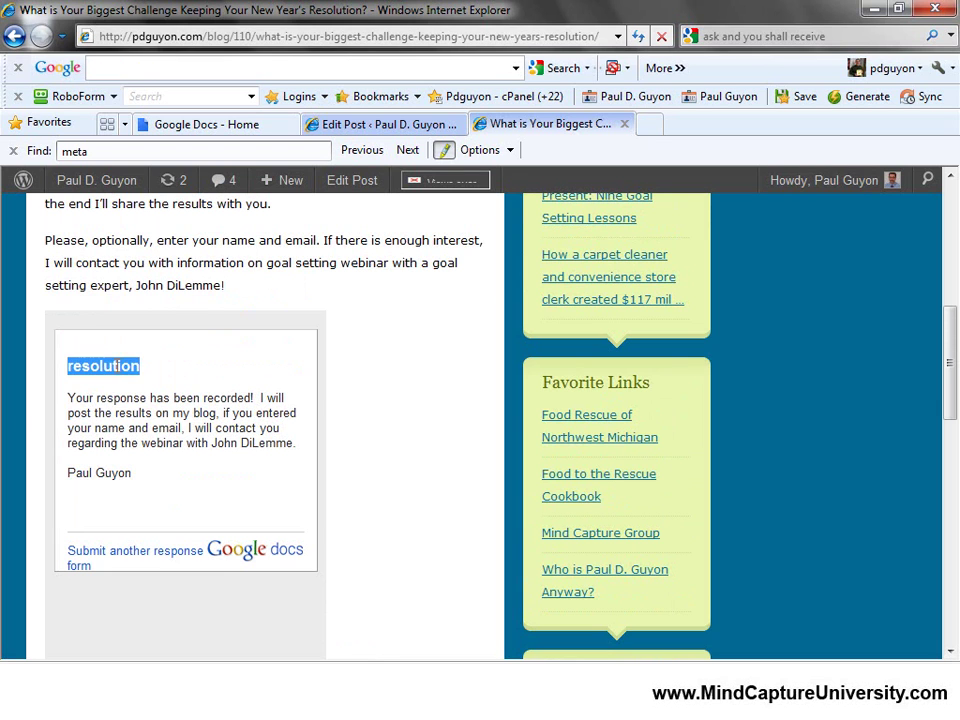
{"action": "left_click", "coordinate": [189, 388]}
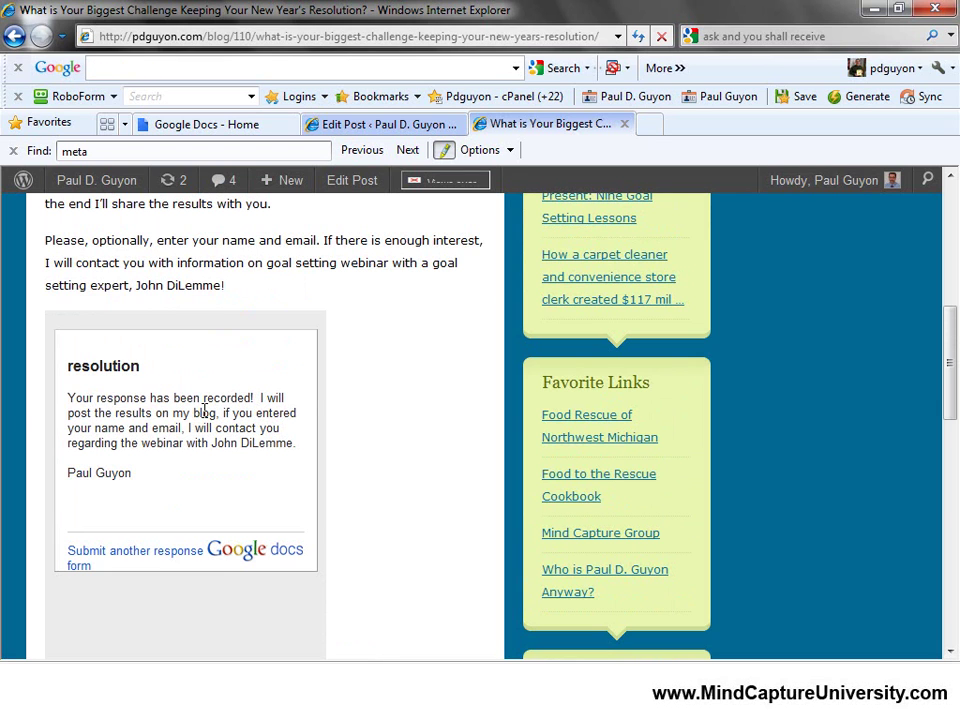